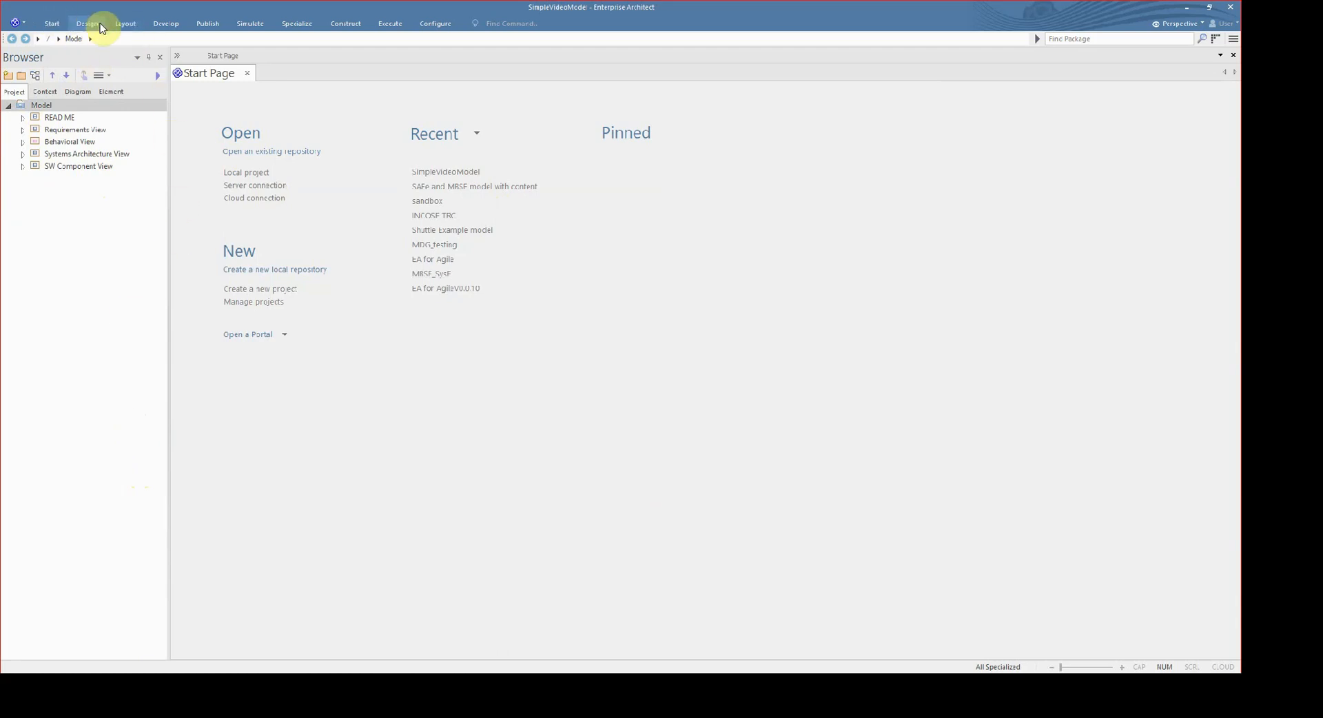
Display the diagram Toolbox window
left_click(100, 25)
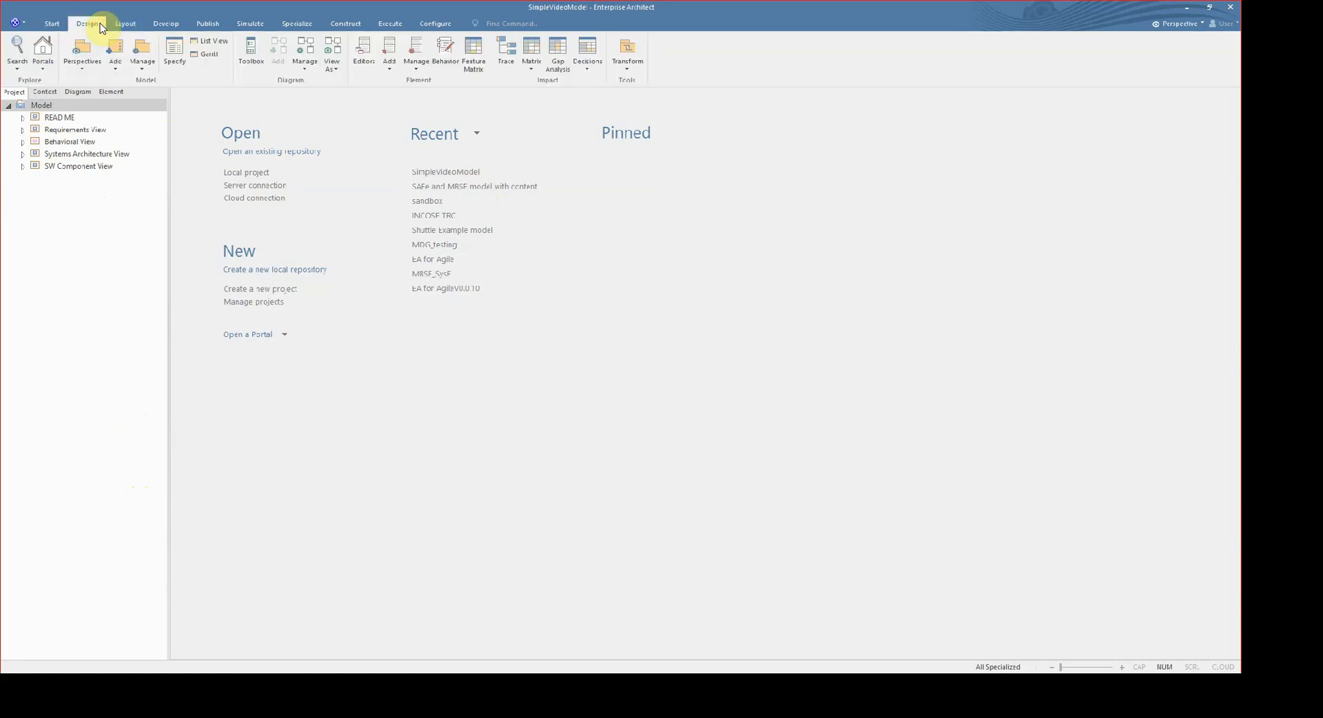
left_click(266, 57)
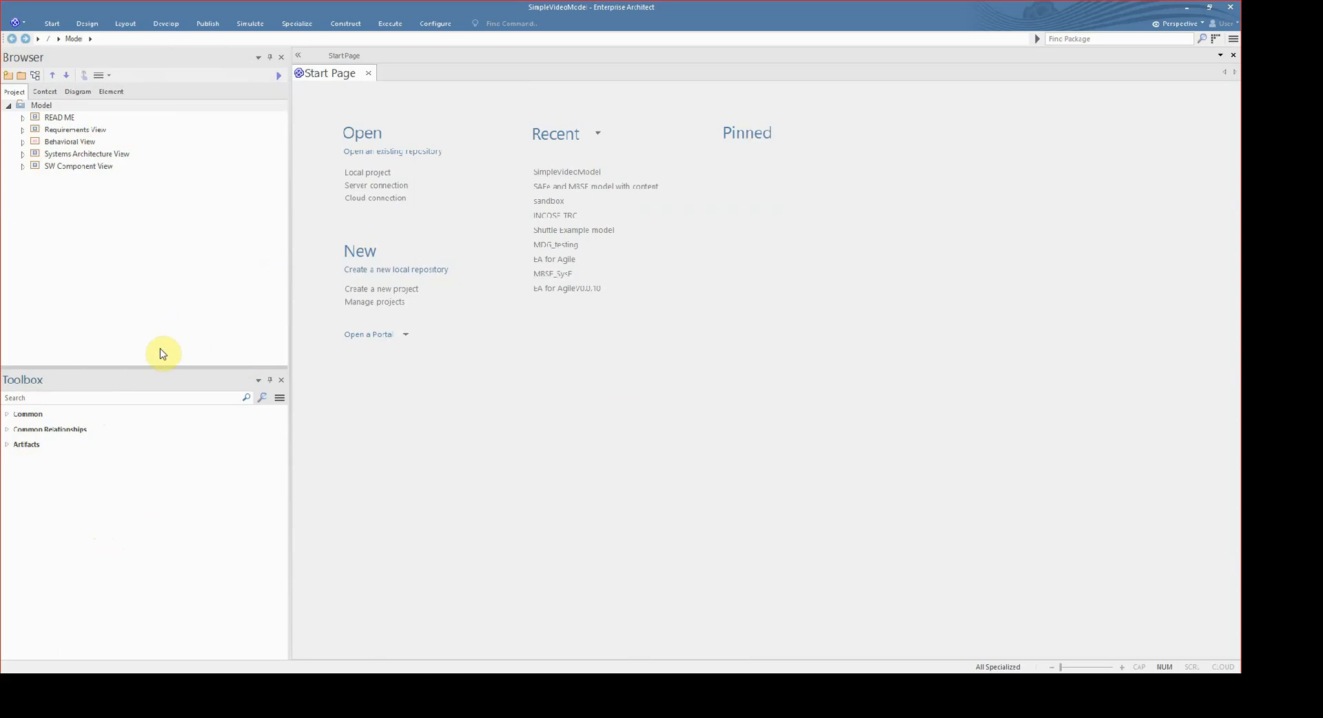
Display the Notes window for Block1 in the Systems Architecture View package, switching between it and the Toolbox
left_click(23, 155)
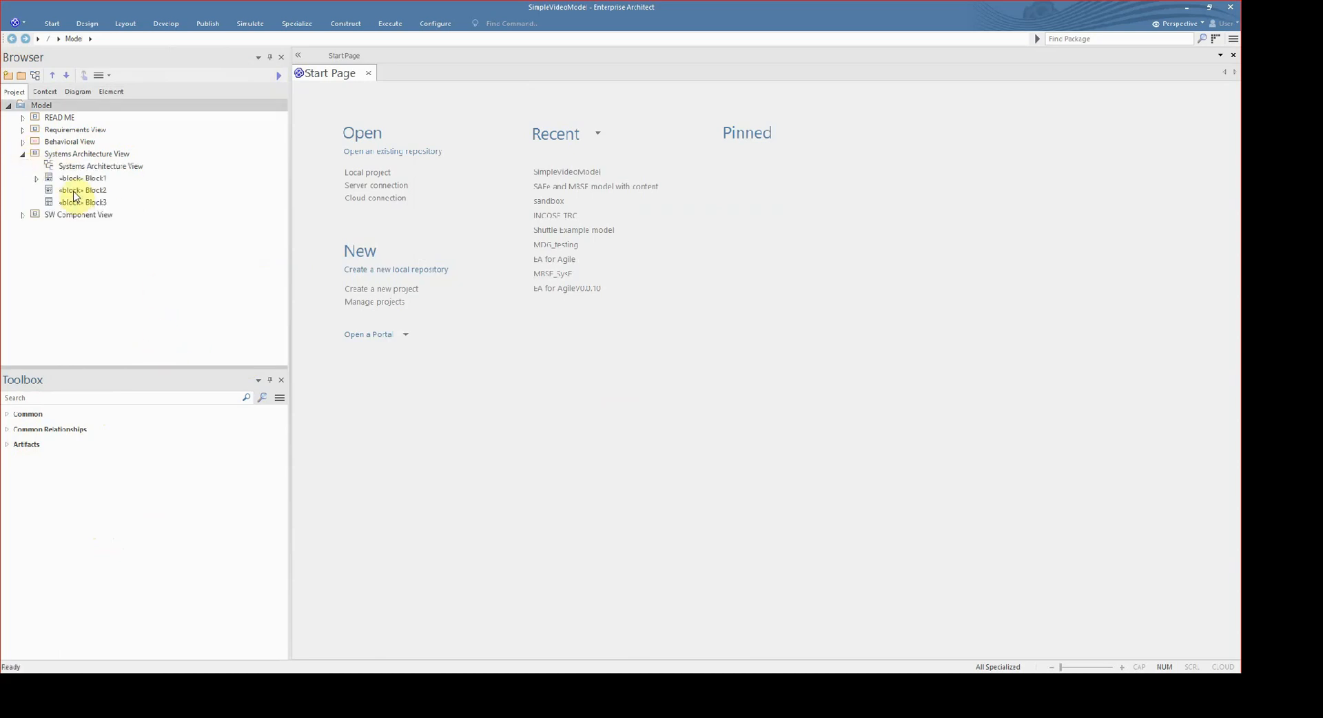
left_click(73, 181)
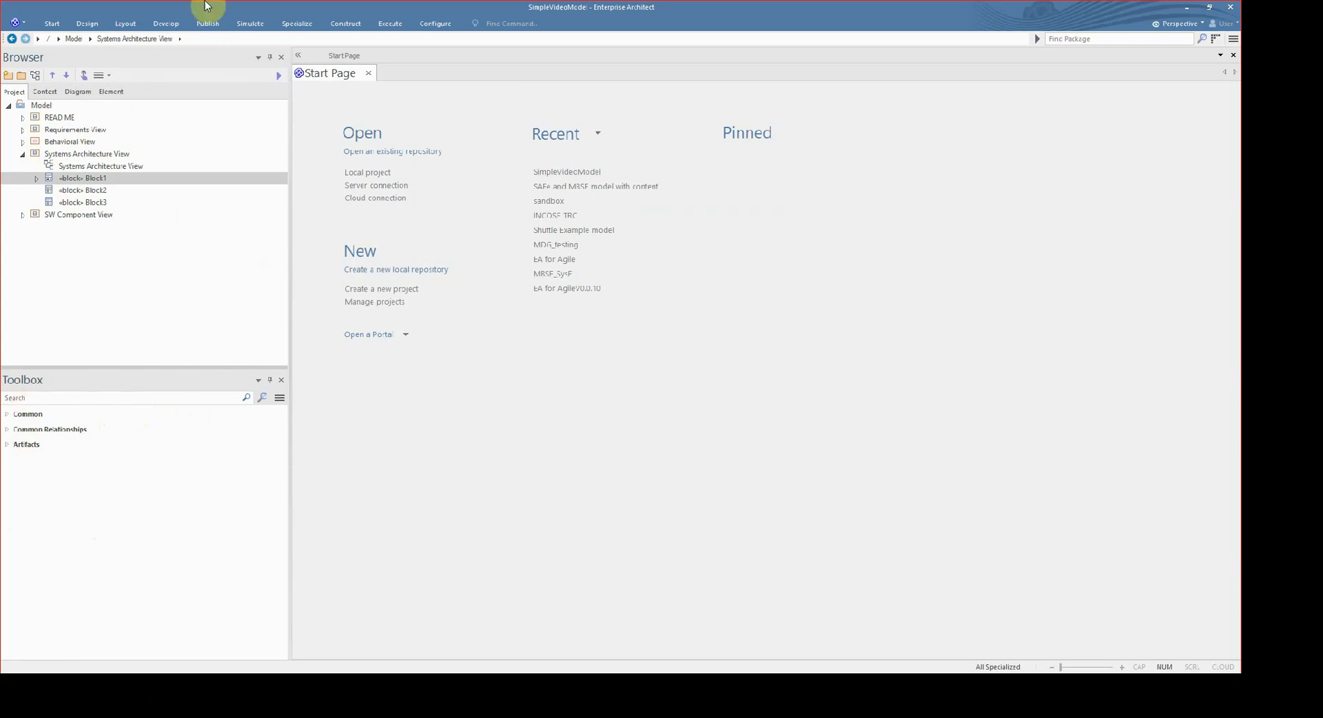
left_click(89, 23)
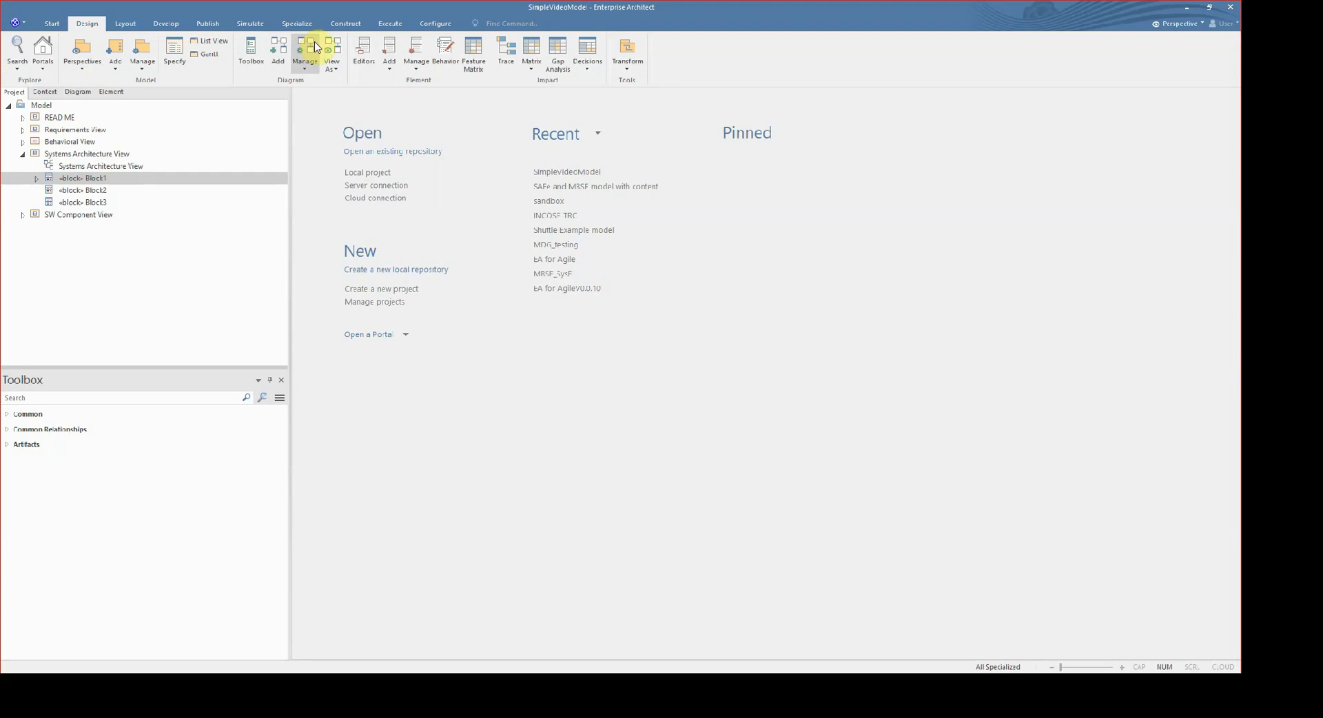
left_click(369, 49)
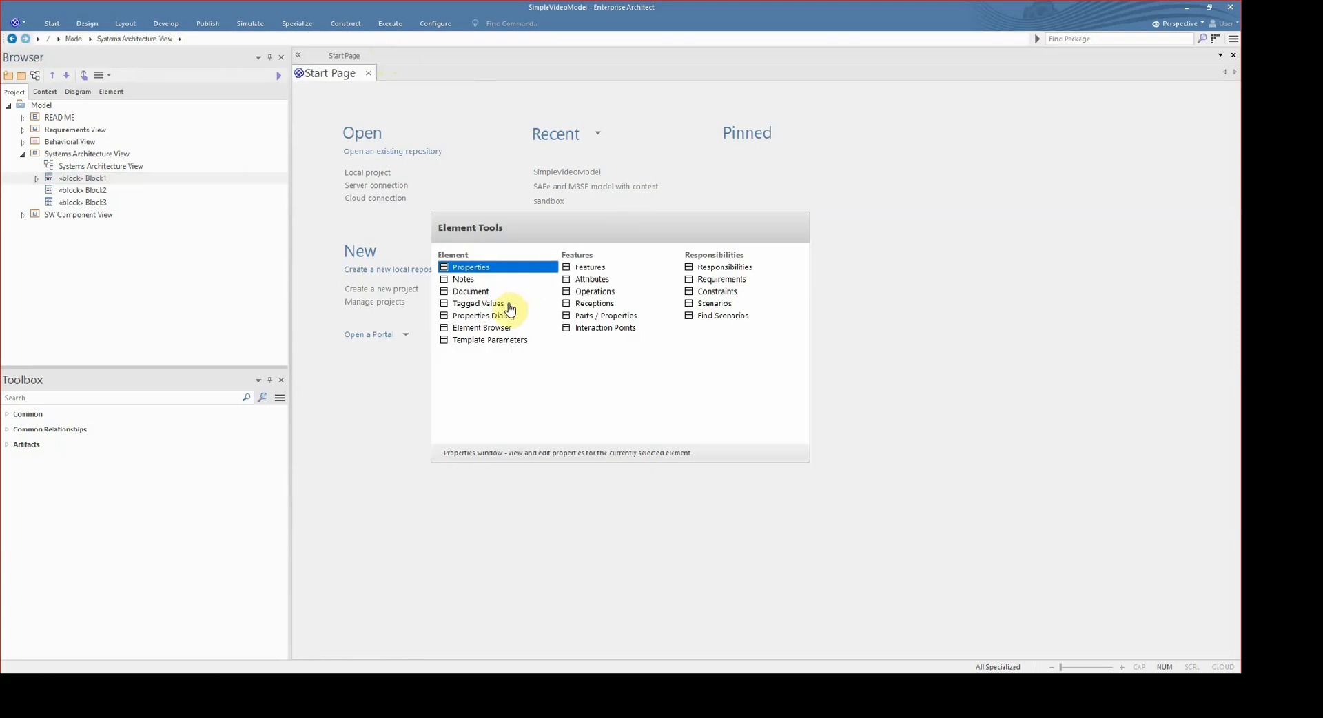
left_click(508, 280)
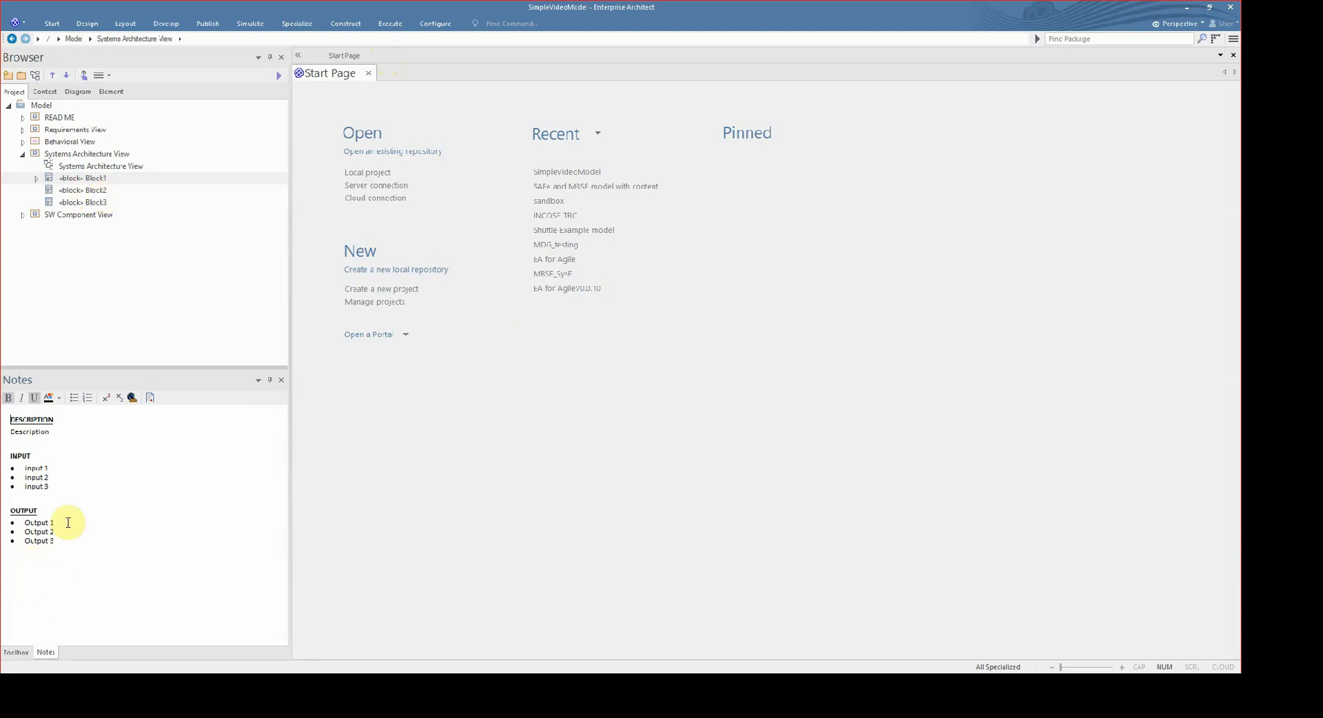
left_click(16, 652)
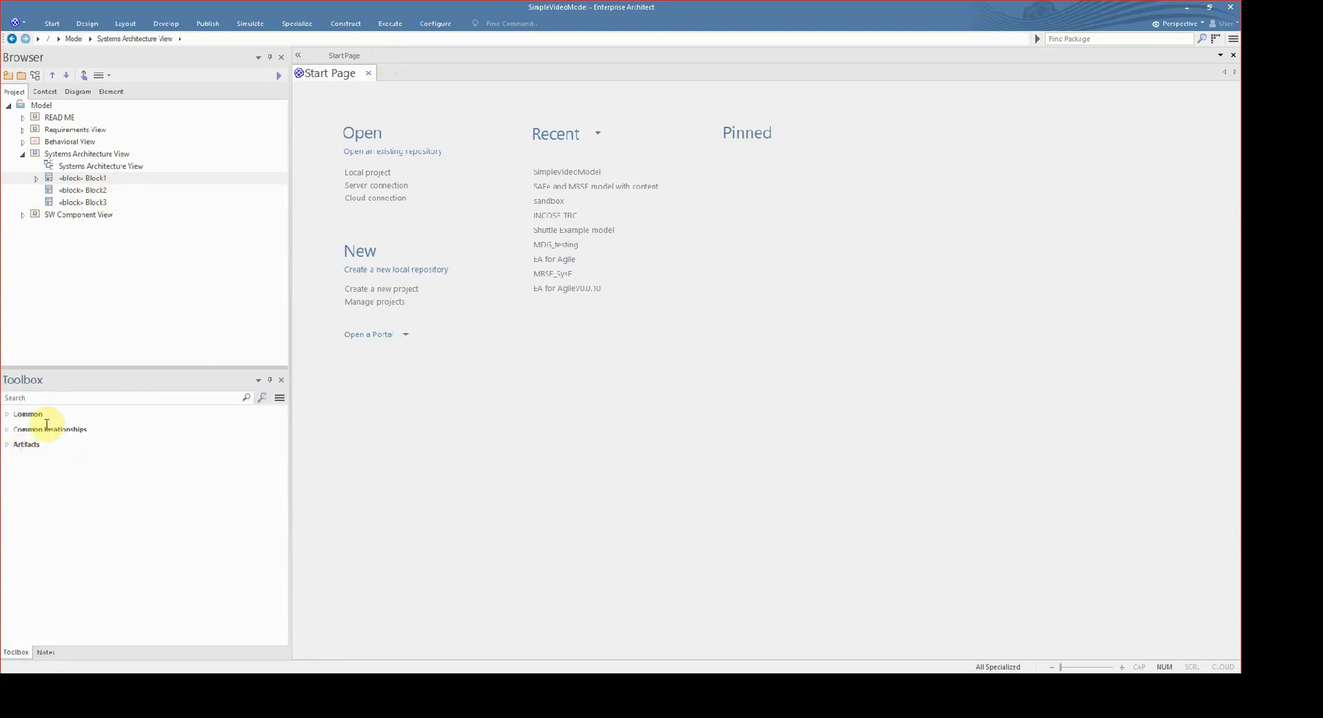
left_click(46, 652)
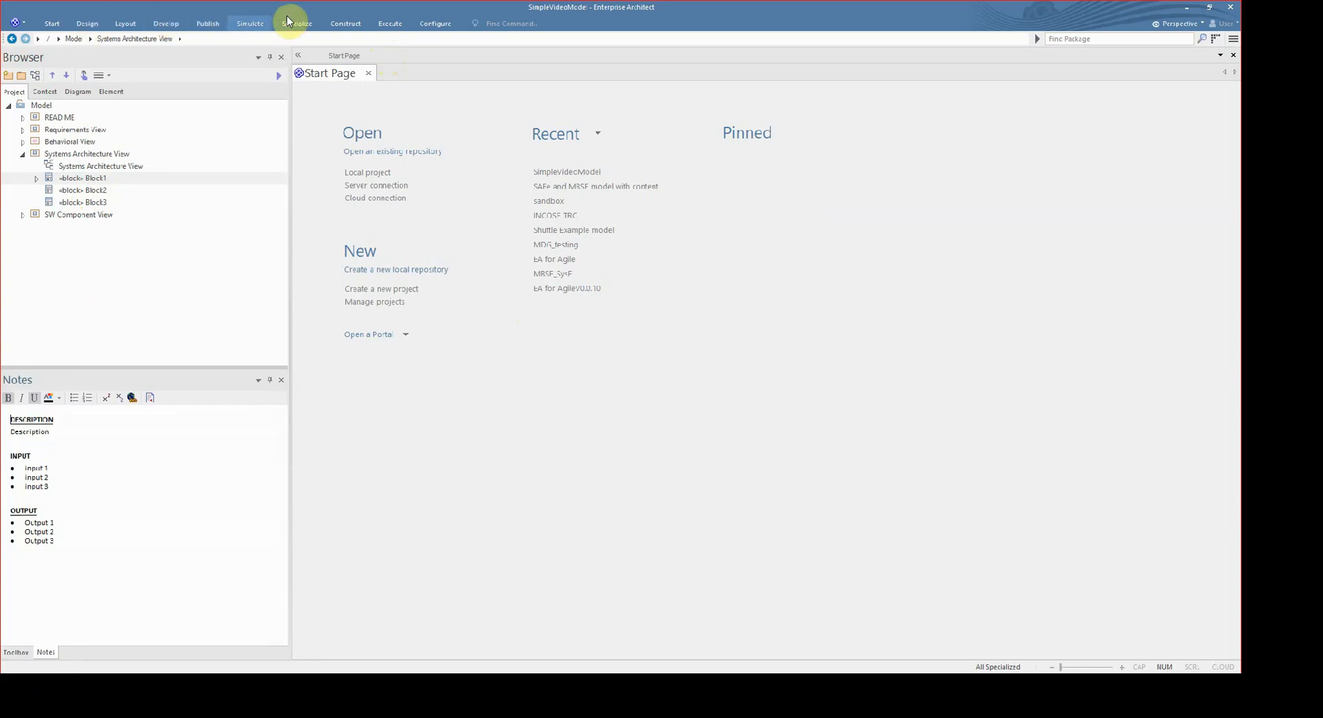
Display the Properties window for Block1, then go back through Notes to the Toolbox
left_click(99, 26)
left_click(389, 50)
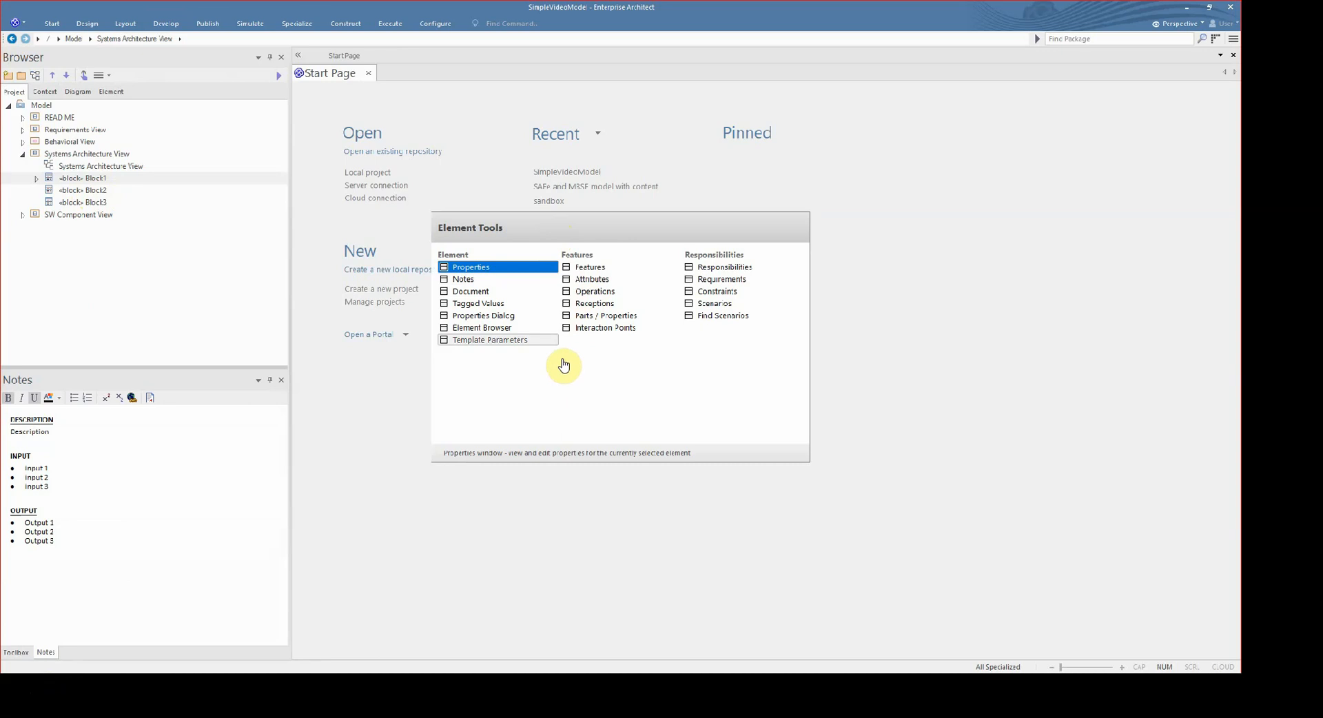
left_click(531, 289)
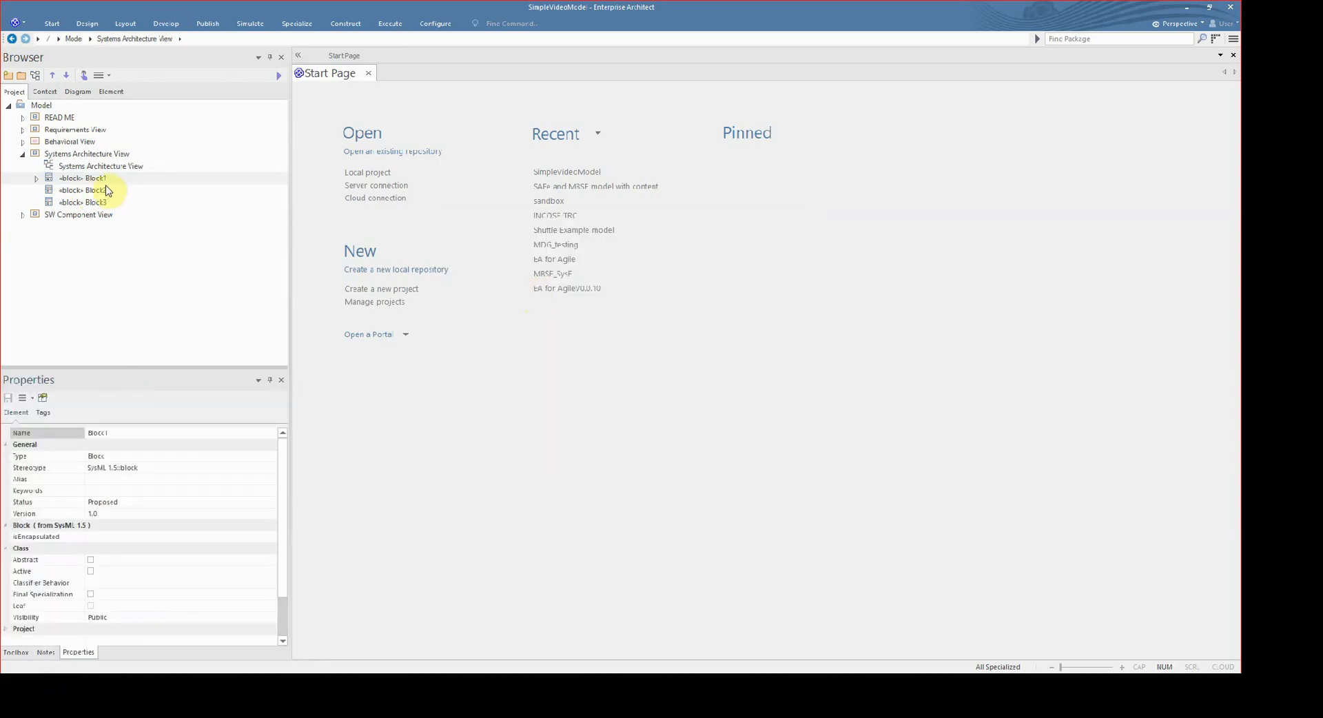
left_click(46, 652)
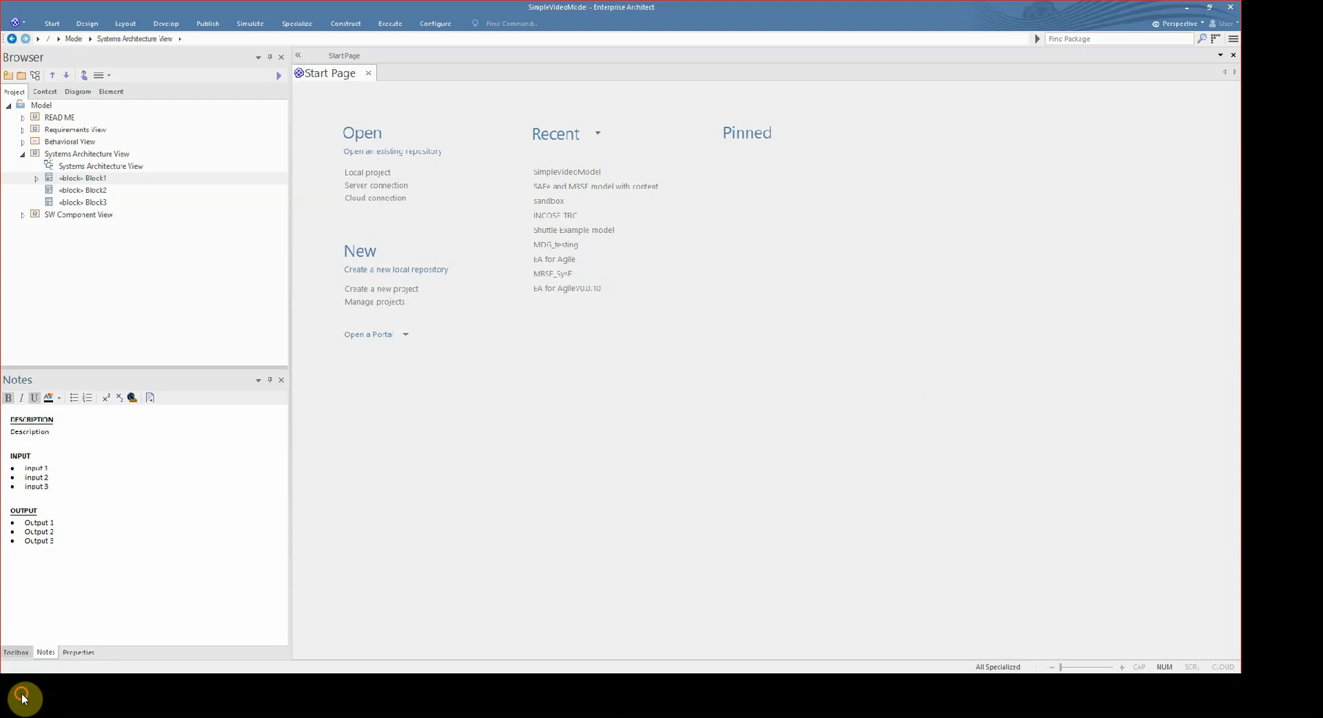
left_click(16, 652)
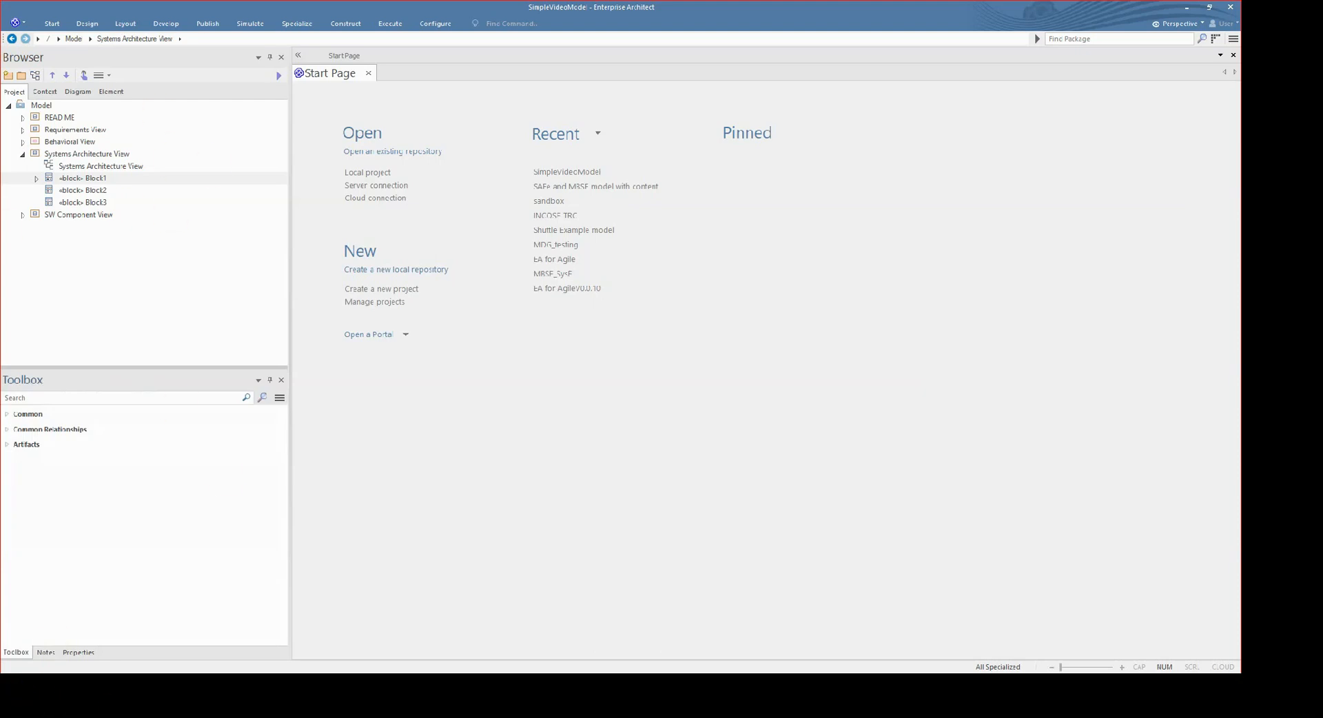
Show the Default Tools toolbar and dock it in its own row above the Browser
left_click(52, 27)
left_click(42, 63)
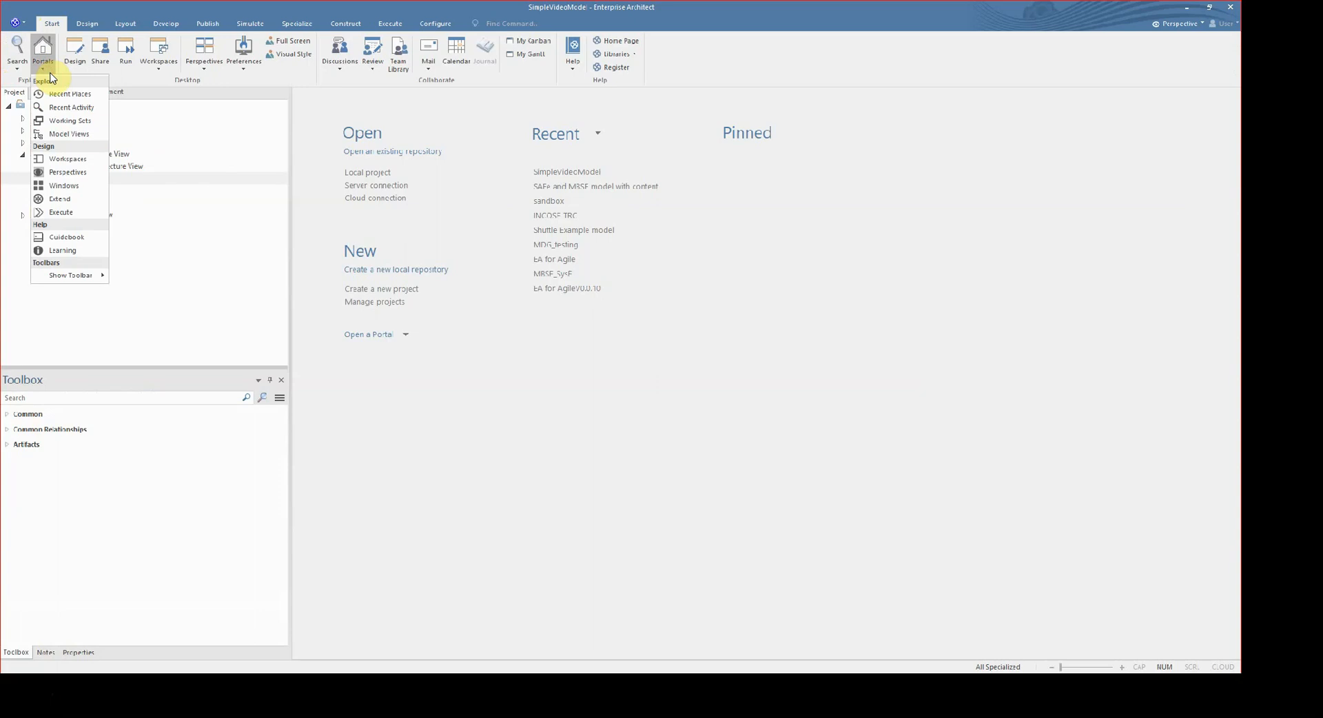
mouse_move(103, 275)
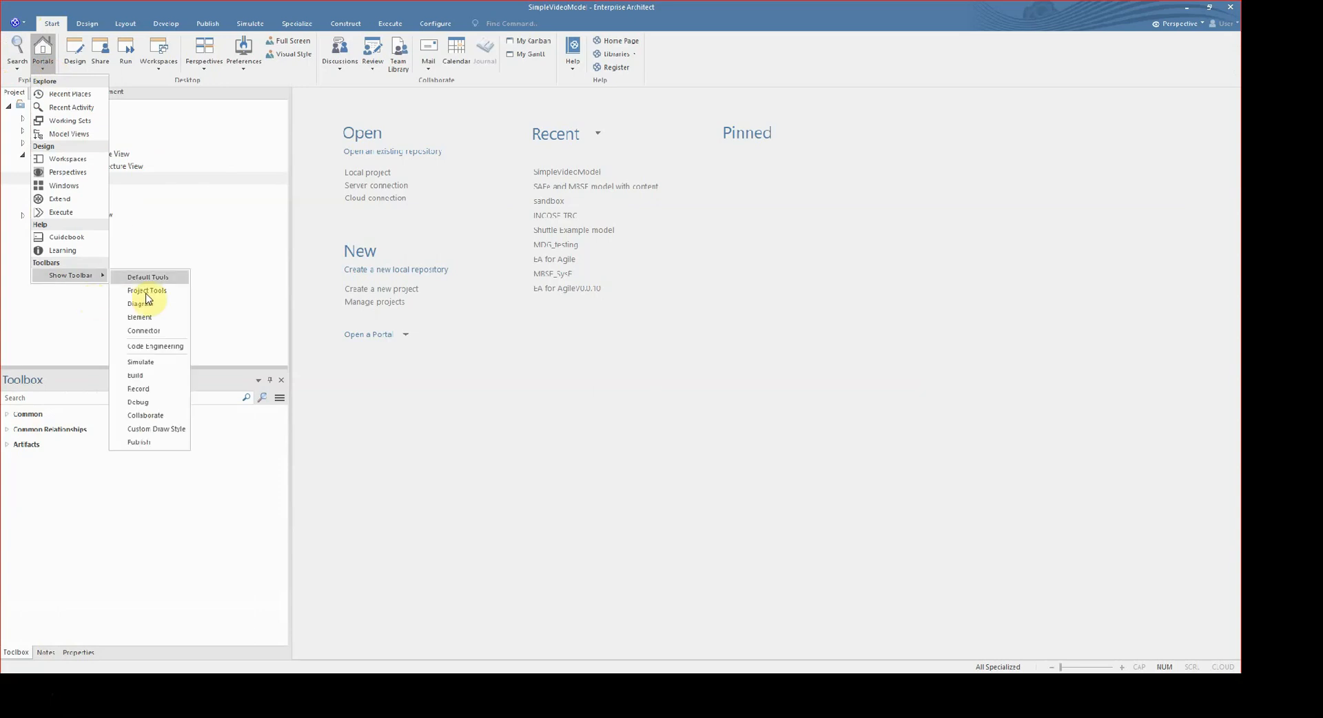
left_click(147, 277)
left_click_drag(313, 134, 9, 65)
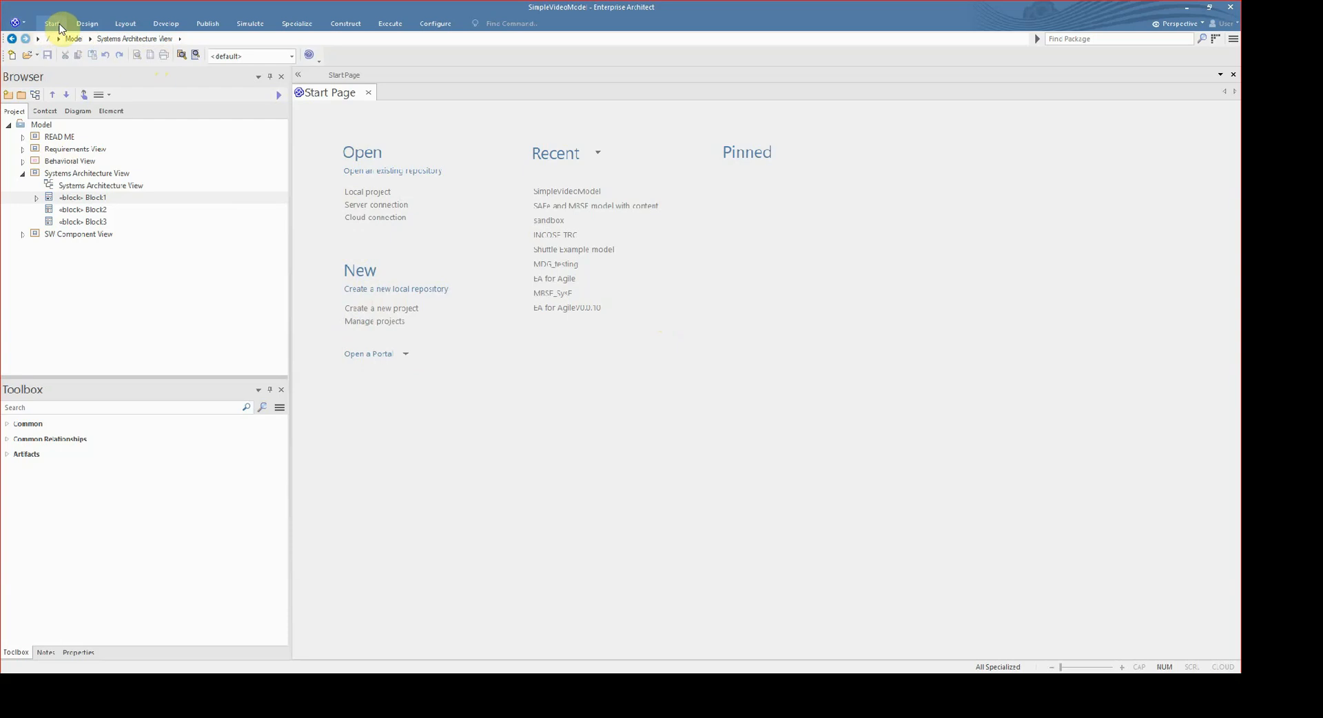
Show the Project Tools toolbar and dock it in the same row, directly after Default Tools
left_click(89, 25)
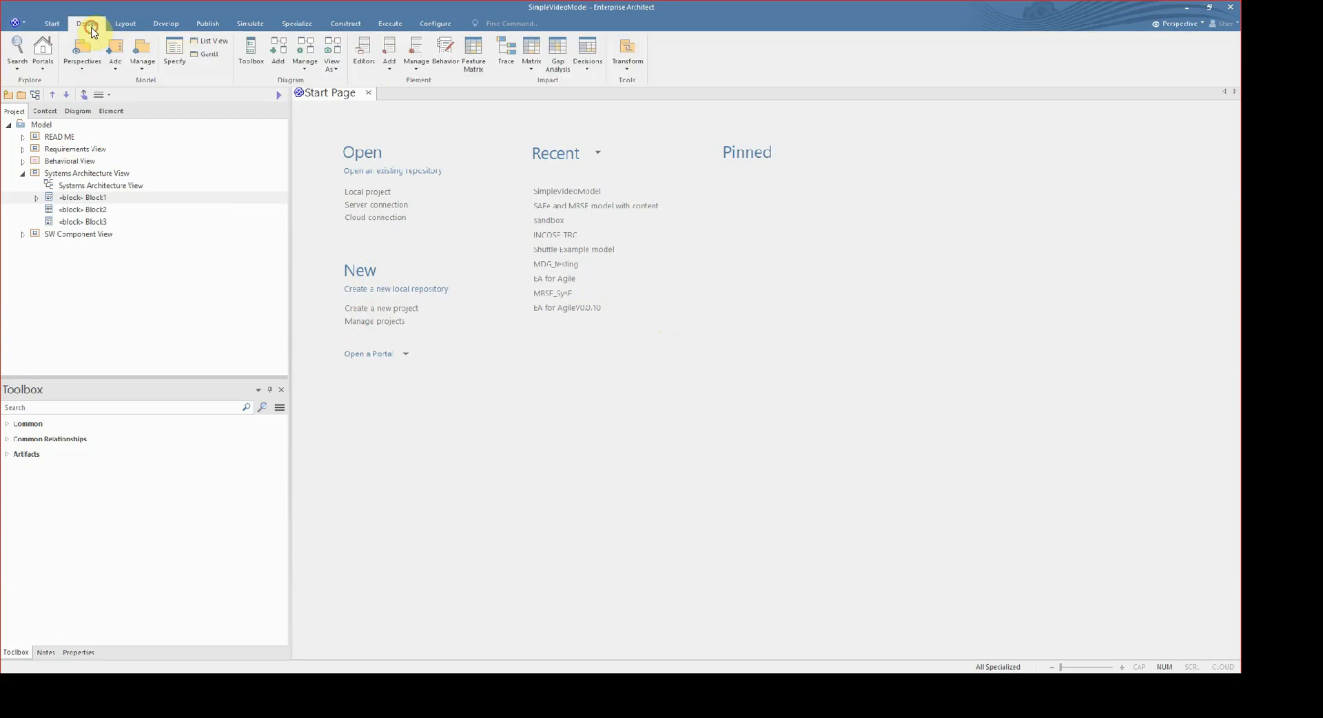
left_click(54, 25)
left_click(47, 75)
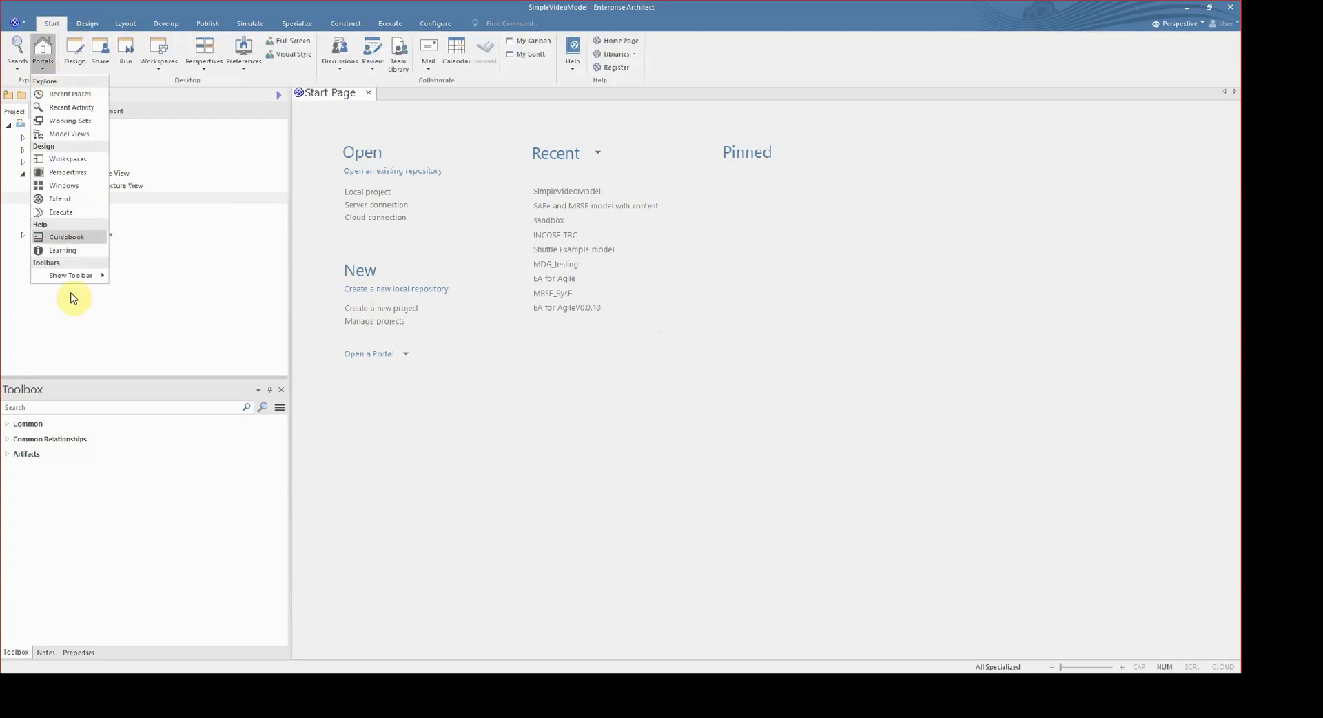
mouse_move(76, 275)
left_click(166, 291)
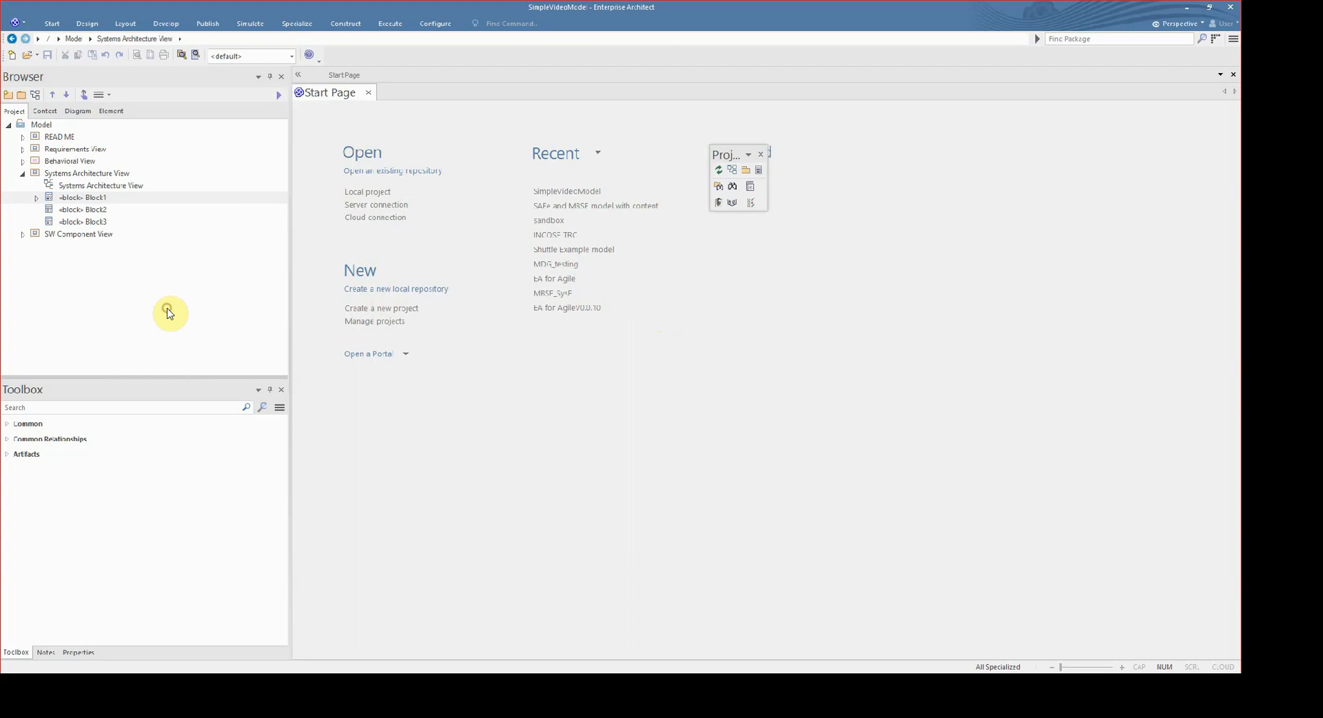
left_click_drag(779, 158, 364, 53)
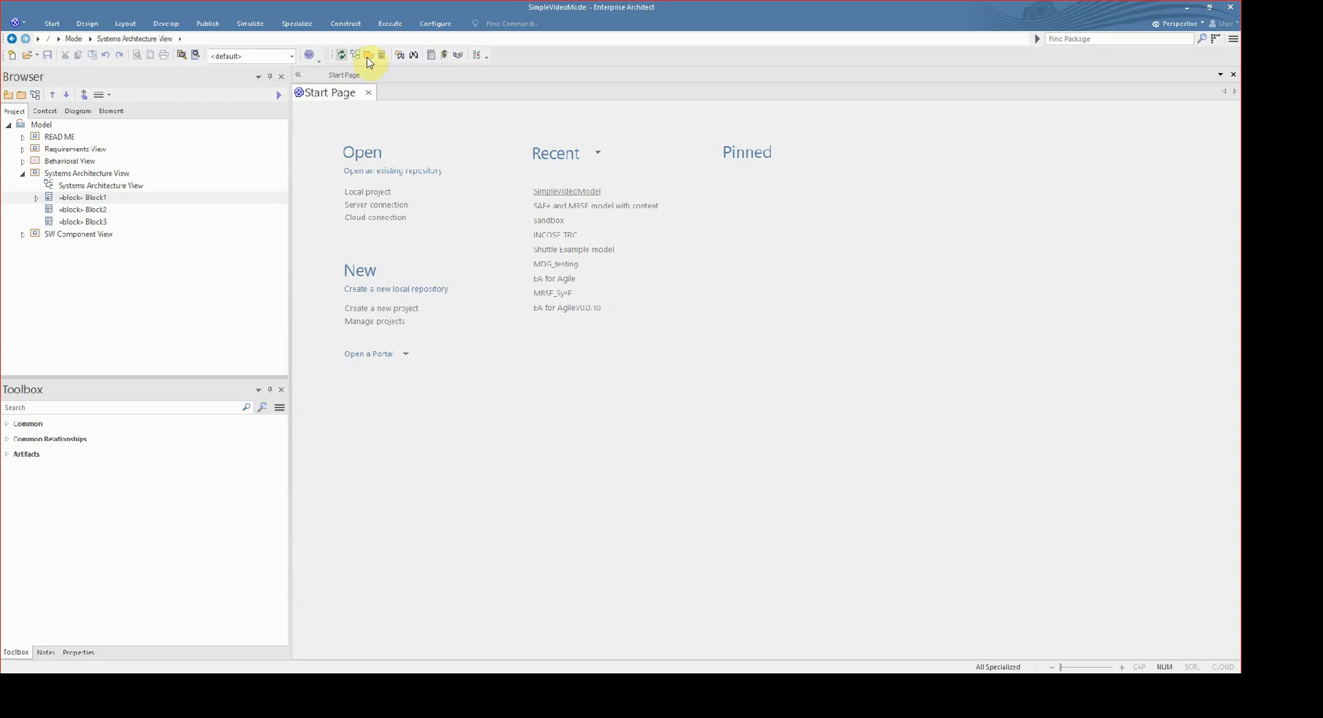
Show the Diagram toolbar and dock it in the same row, directly after Project Tools
left_click(87, 25)
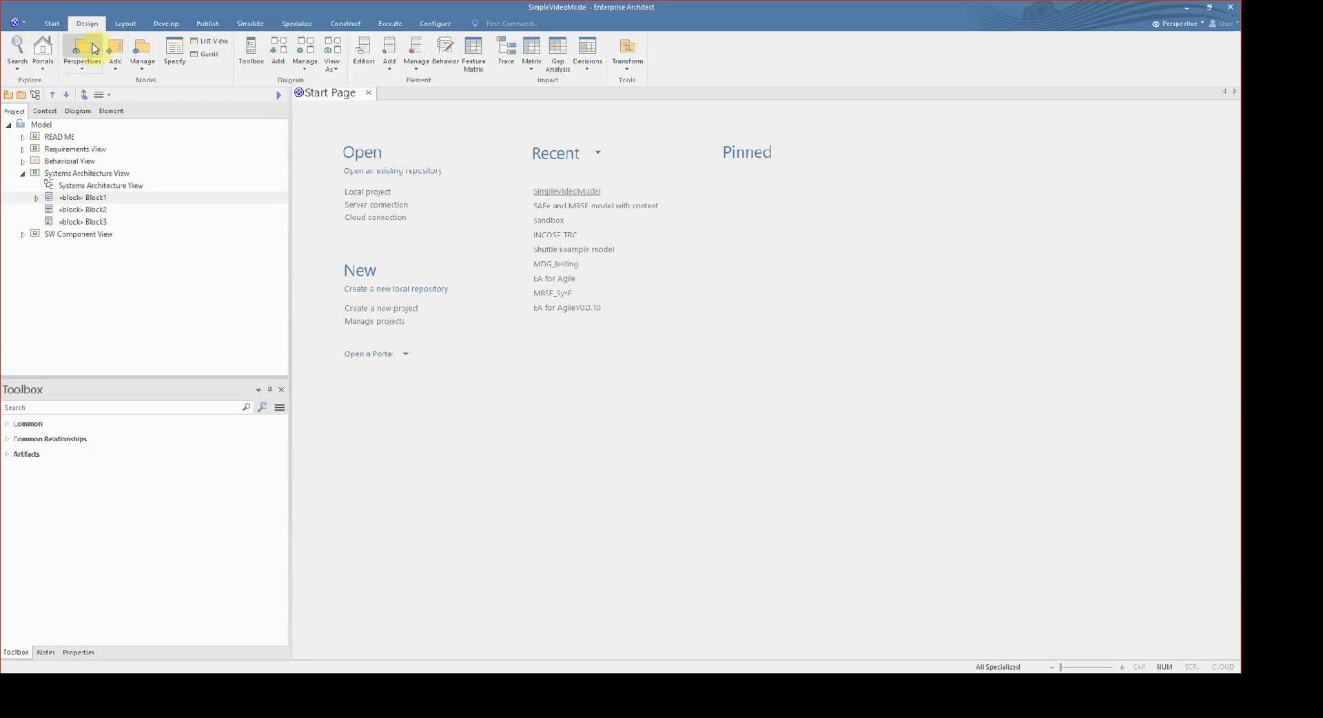
left_click(84, 66)
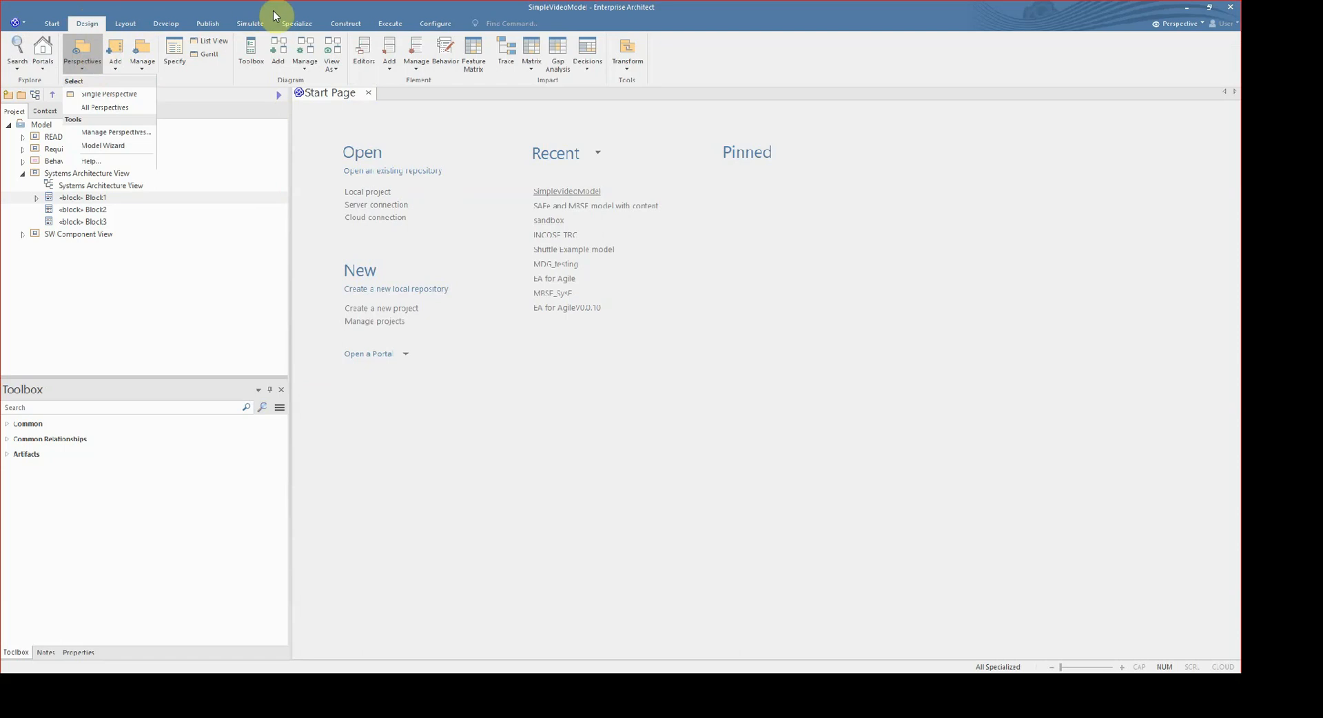
left_click(51, 23)
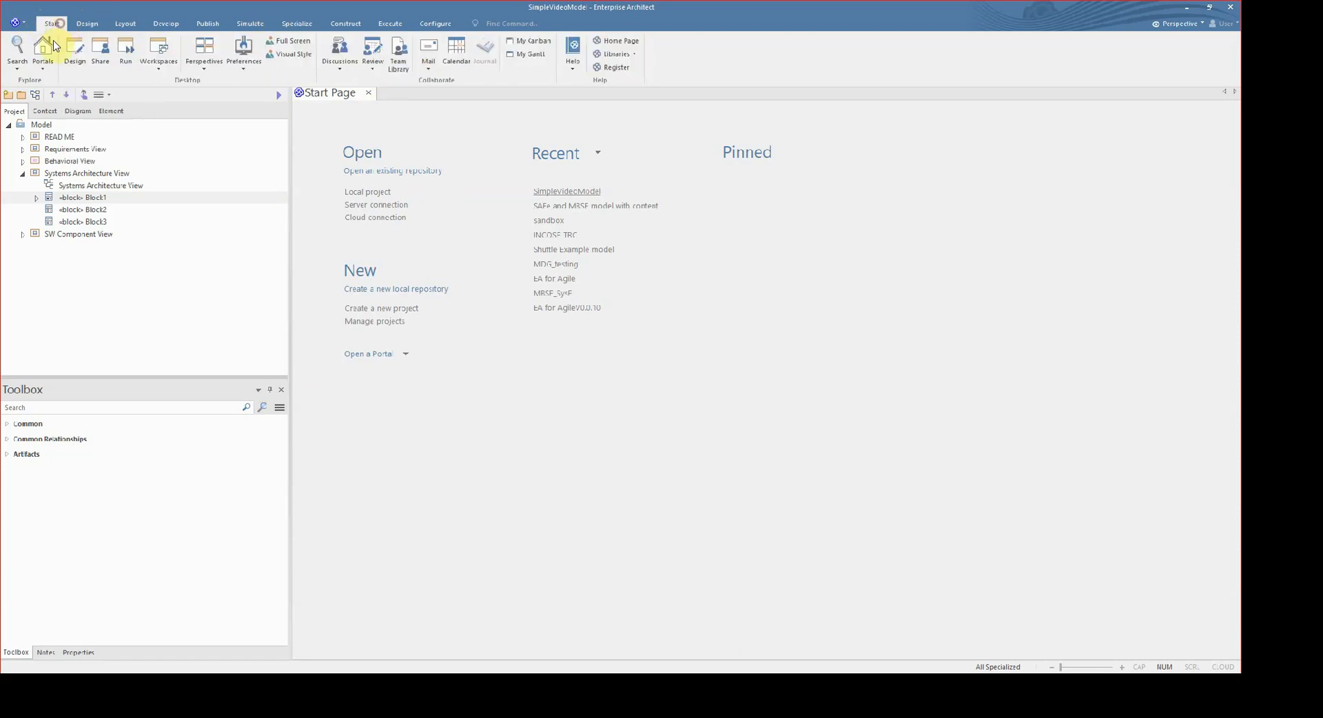
left_click(43, 50)
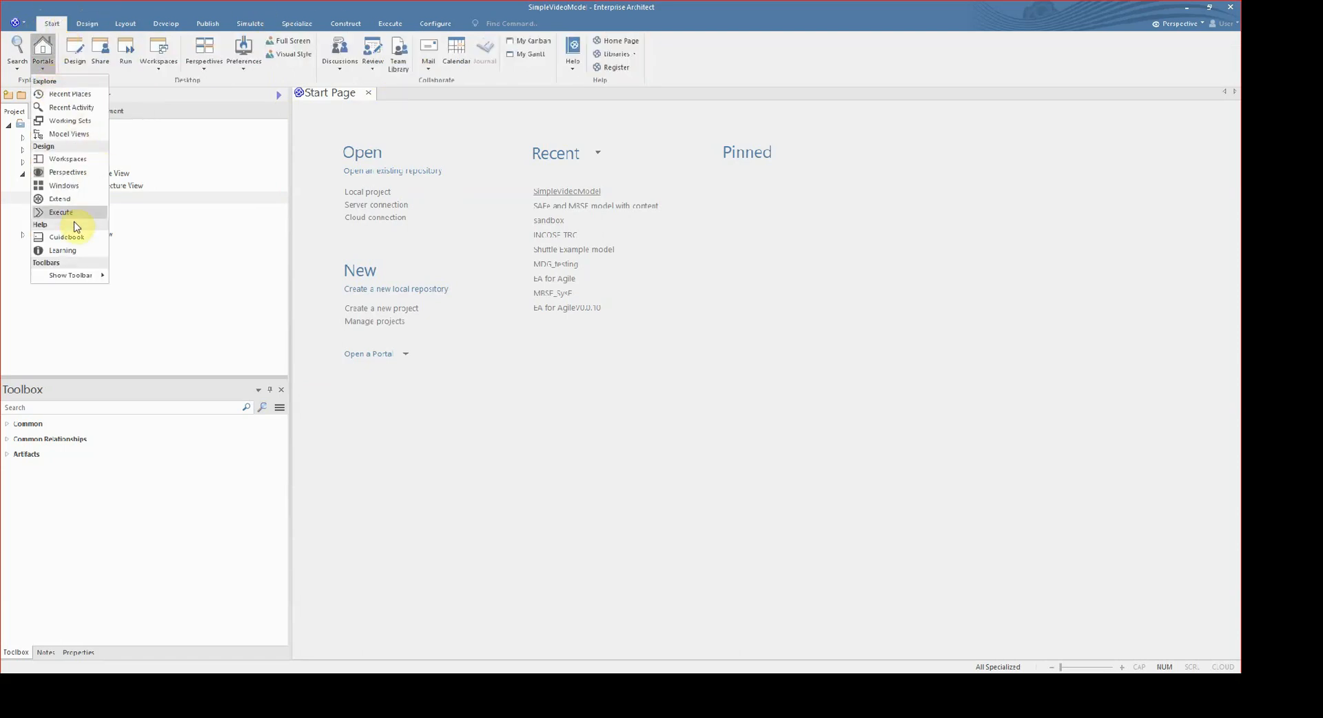
mouse_move(96, 275)
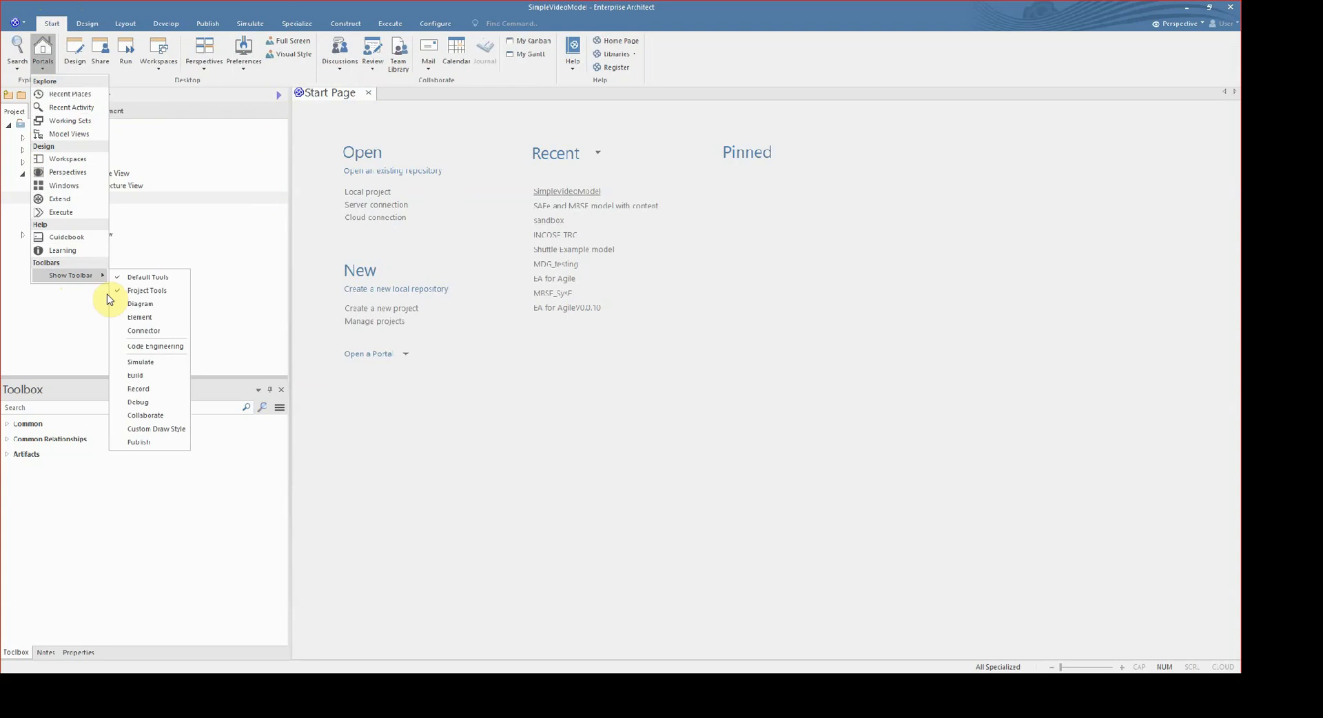
left_click(146, 321)
left_click_drag(419, 77, 548, 53)
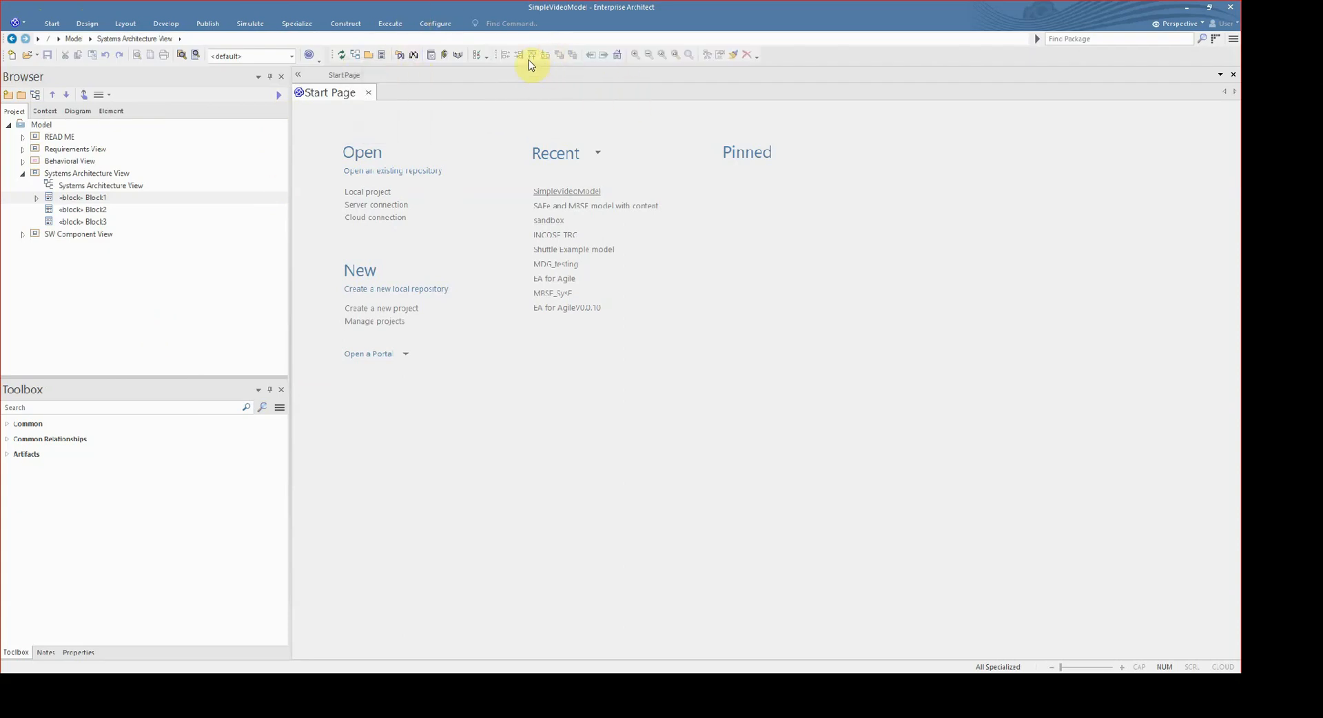
Open the Systems Architecture View block definition diagram from the package of the same name
double_click(89, 176)
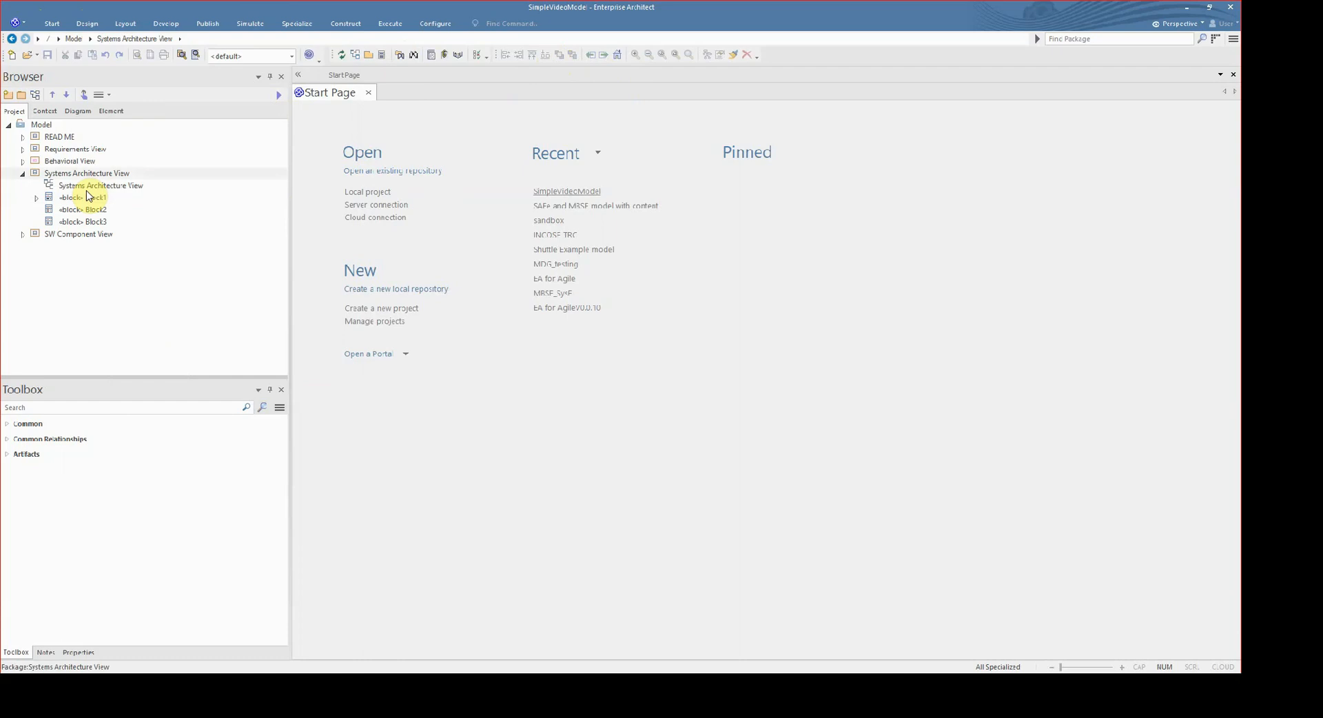
left_click(23, 175)
double_click(73, 187)
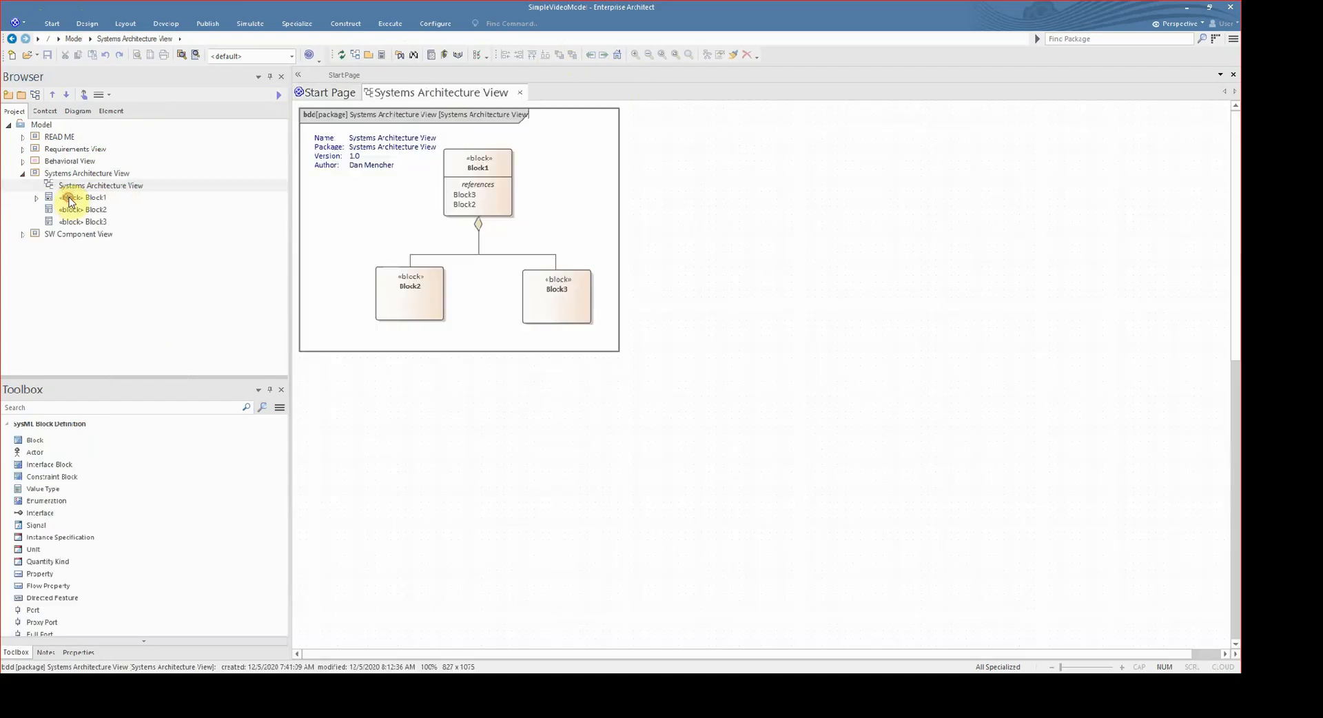
Move Block3 lower in the diagram and align it with Block2 along the left edges and the tops
left_click(509, 197)
left_click_drag(594, 308, 612, 374)
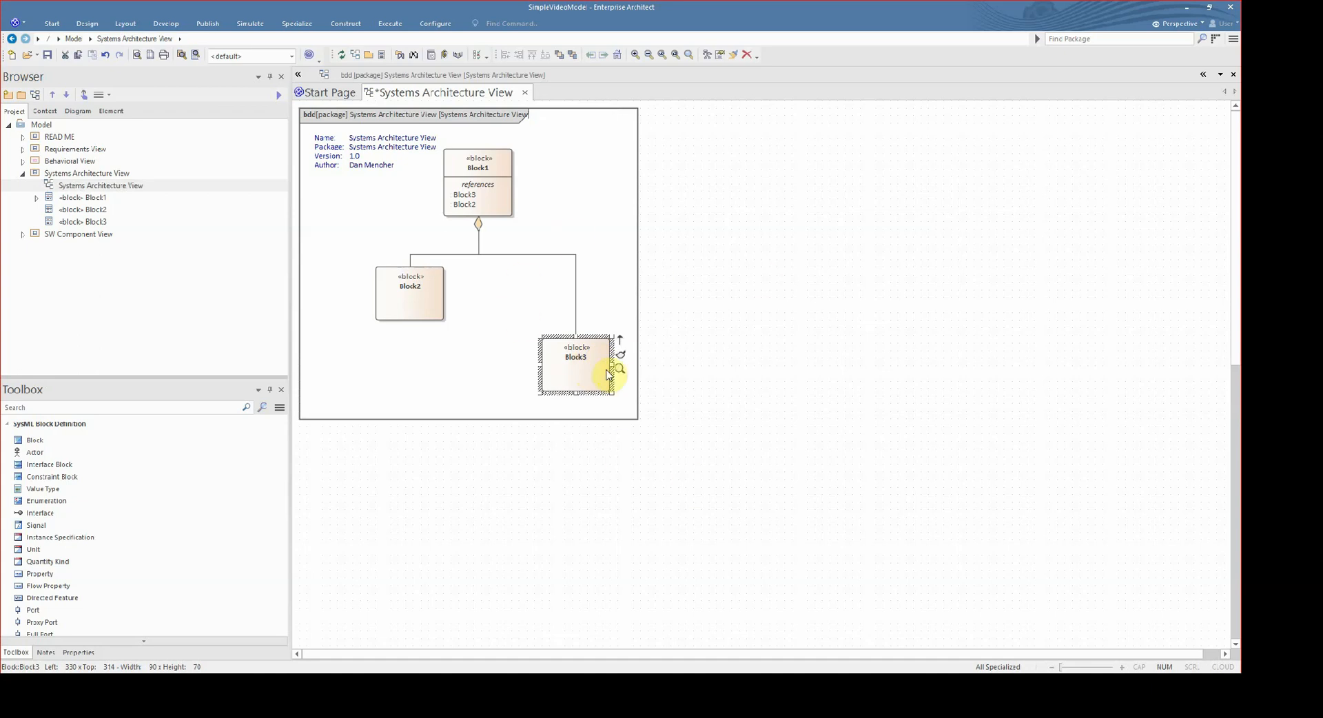
left_click(445, 313)
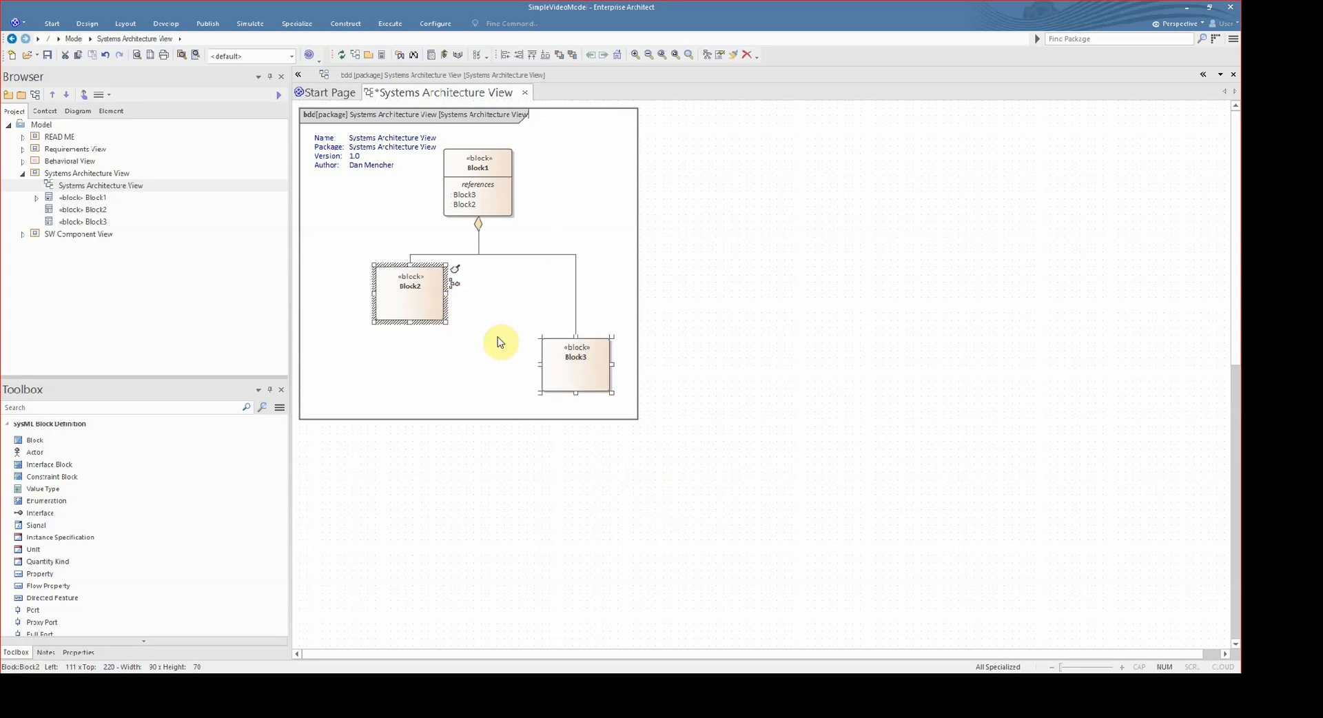
left_click(542, 59)
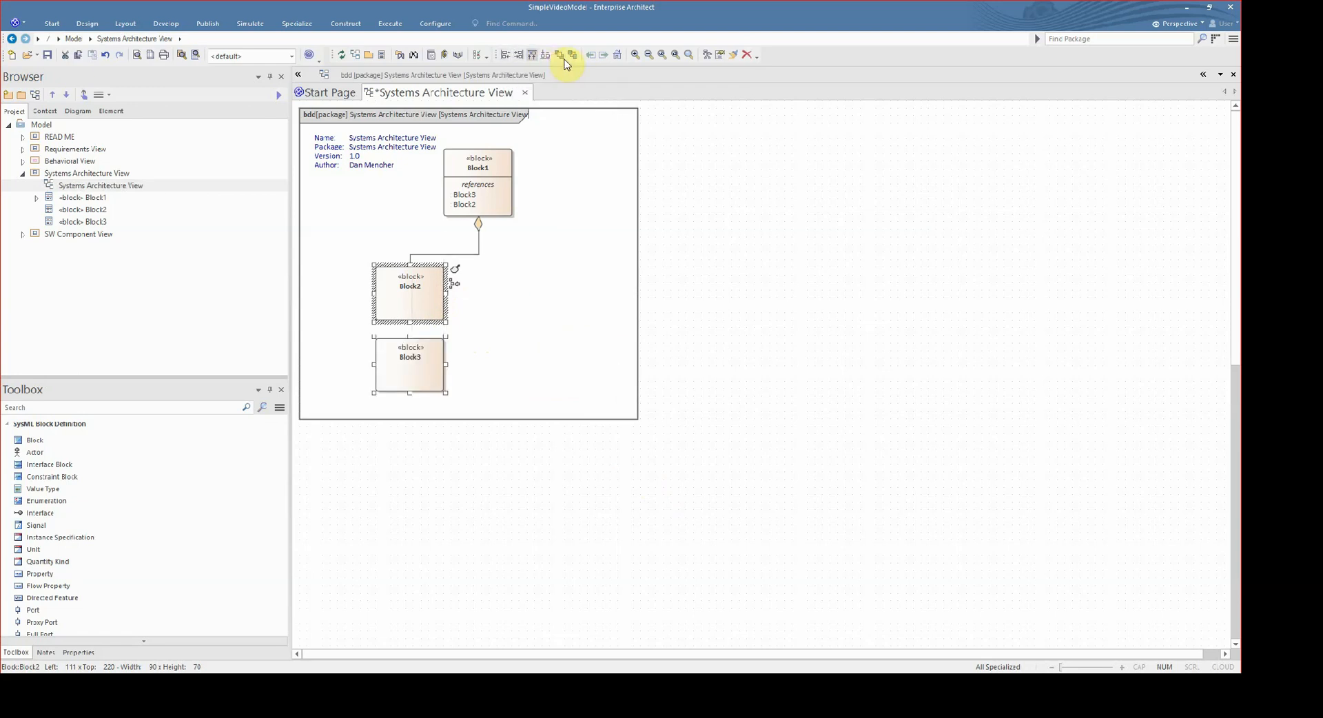
left_click(565, 61)
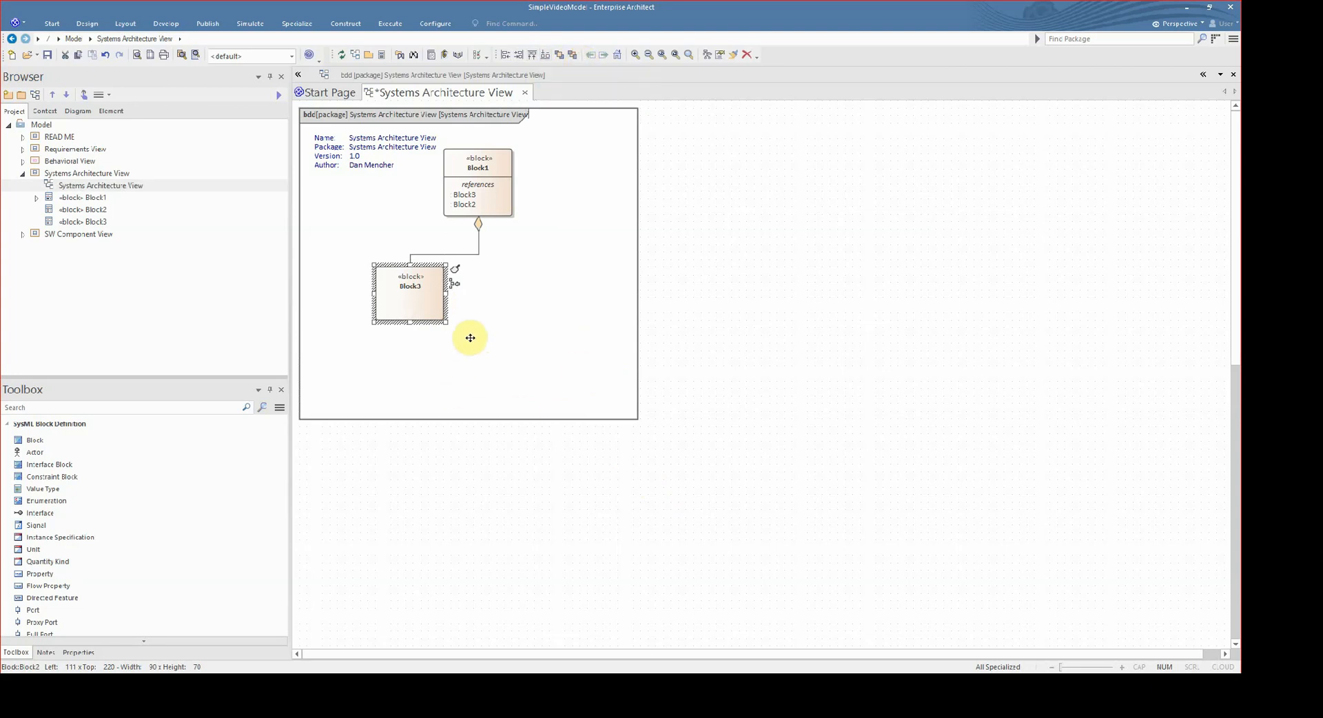
Undo the alignments and the move of Block3
key("ctrl+z")
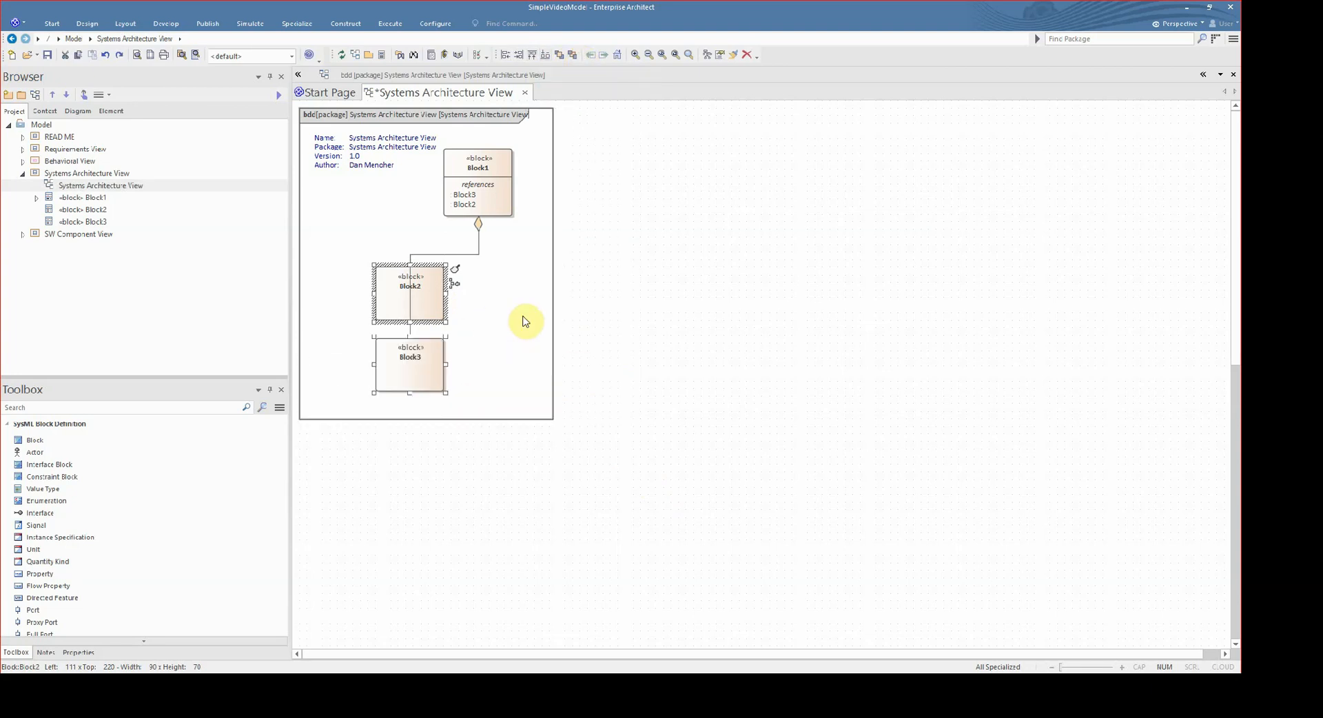
key("ctrl+y")
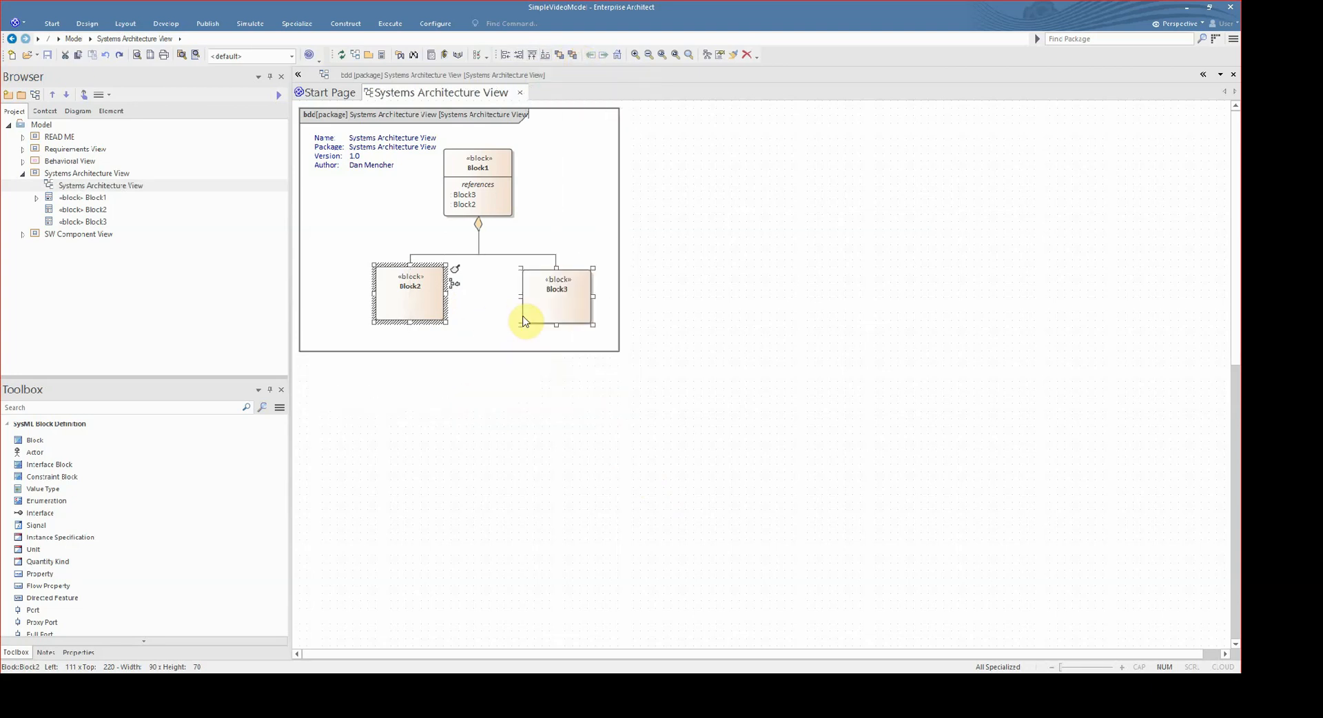
Move Block3 so it partly overlaps Block2, placing it at about left 168, top 250
left_click(807, 304)
left_click_drag(588, 307, 499, 339)
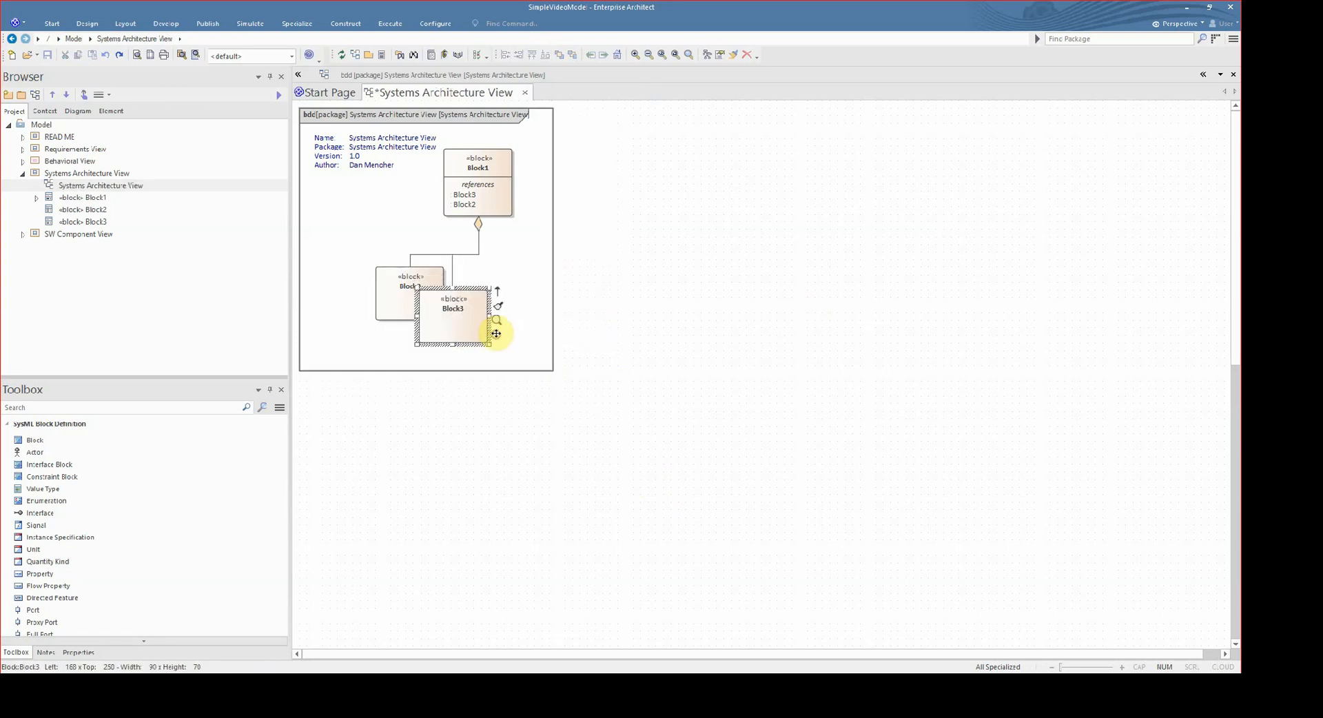
Send Block3 to the back and return it to the front, bring Block2 in front of it, and save the diagram
left_click(616, 64)
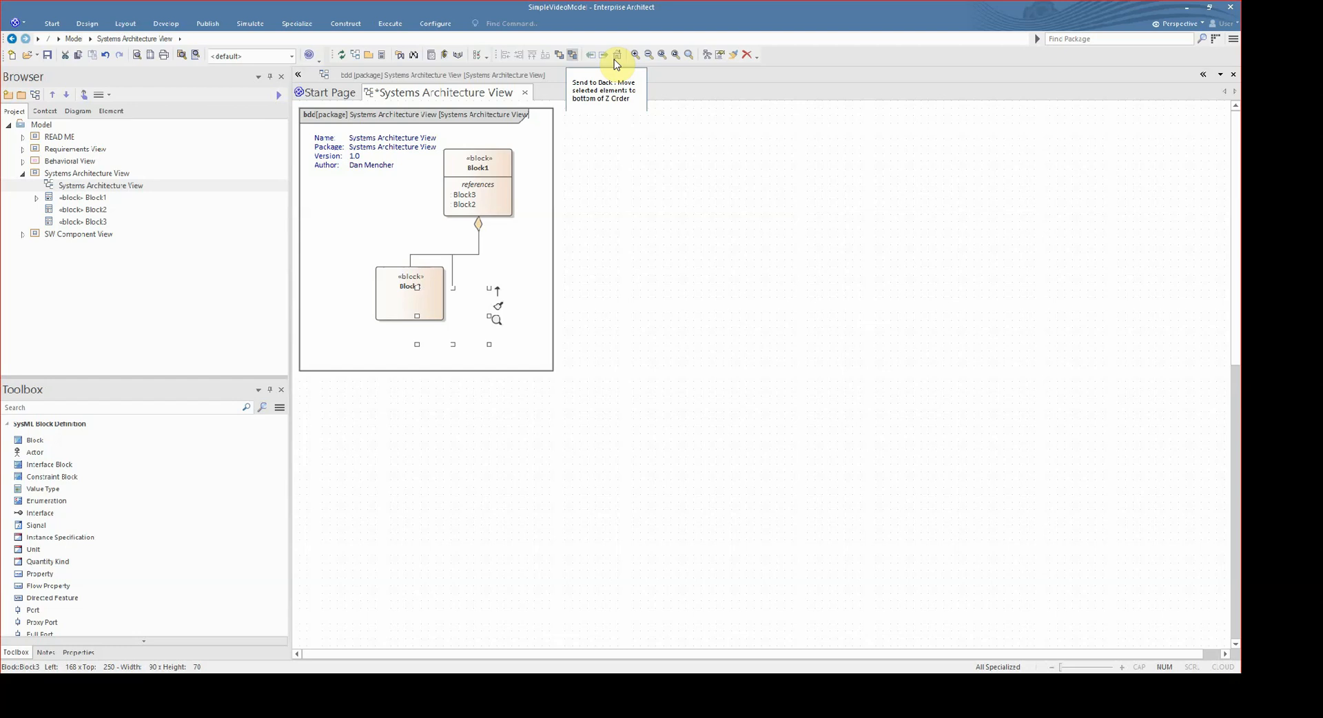
left_click(597, 60)
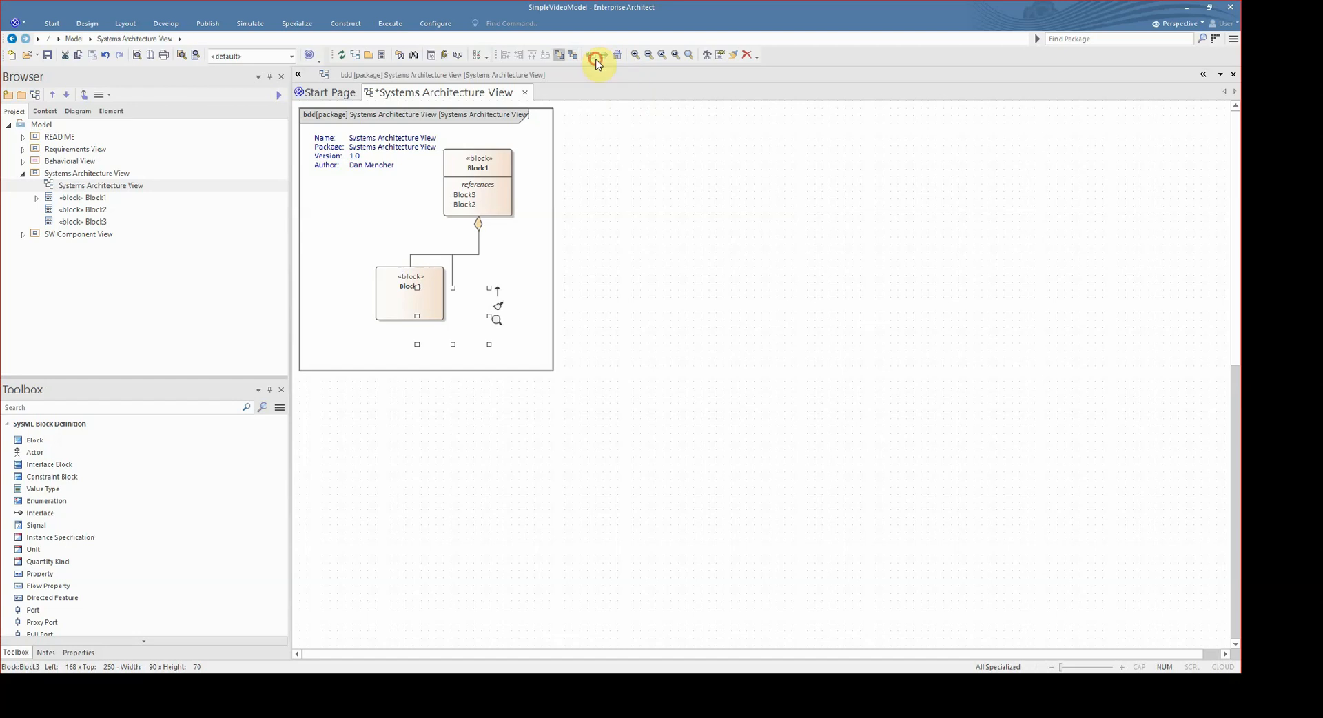
left_click(423, 311)
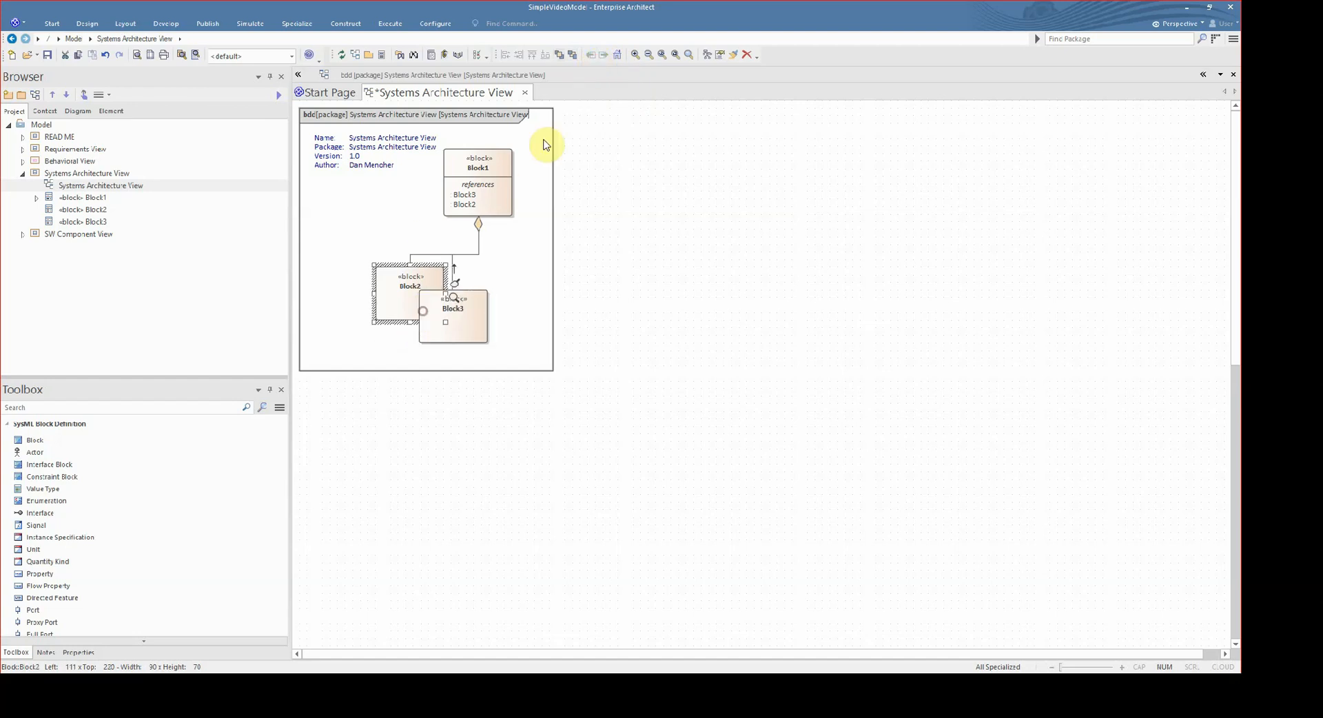
left_click(592, 55)
left_click(717, 261)
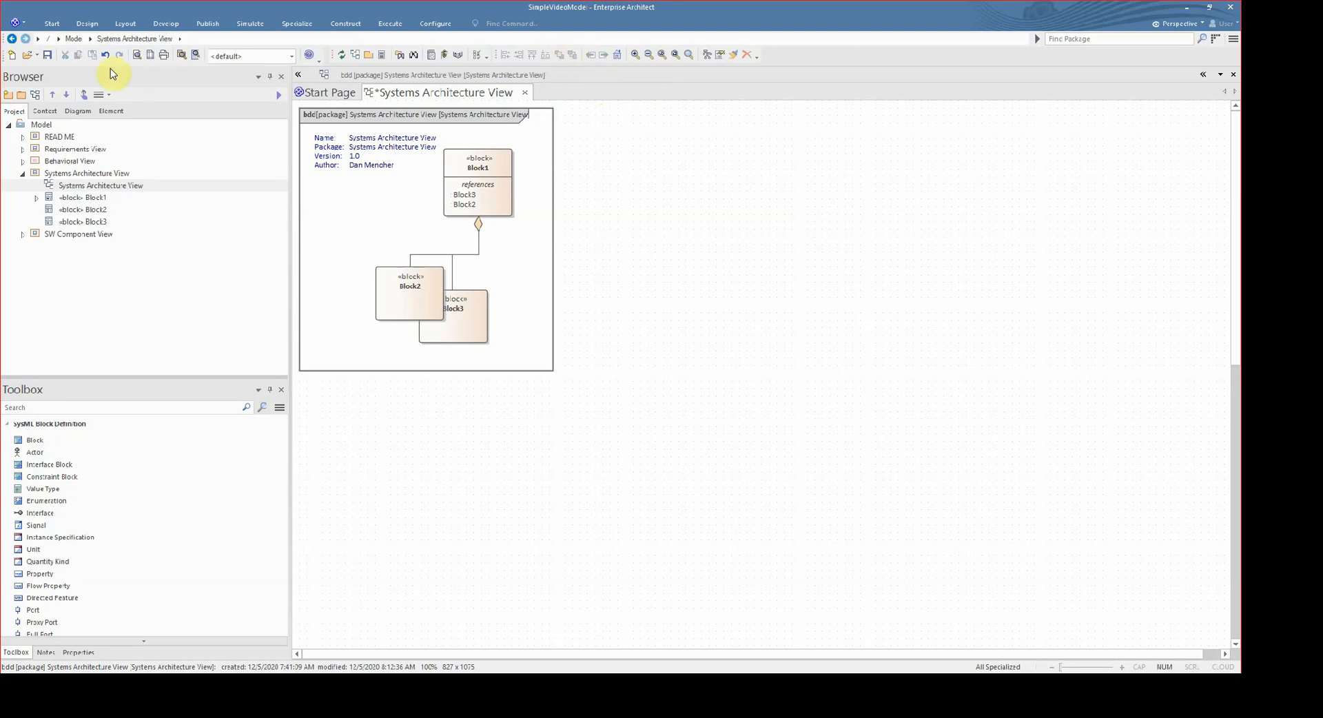
left_click(48, 55)
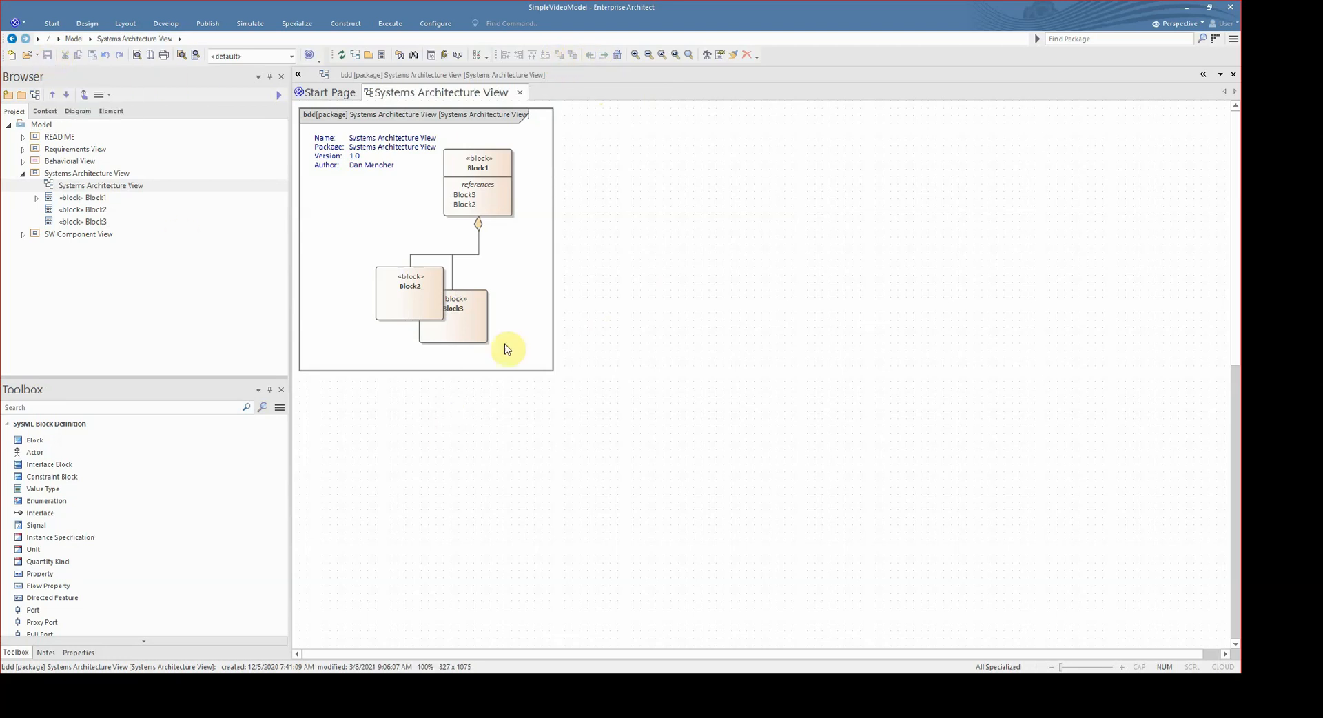
Move Block3 clear of Block2 to about left 230, top 221, and save the diagram
left_click_drag(483, 336, 540, 325)
left_click(55, 58)
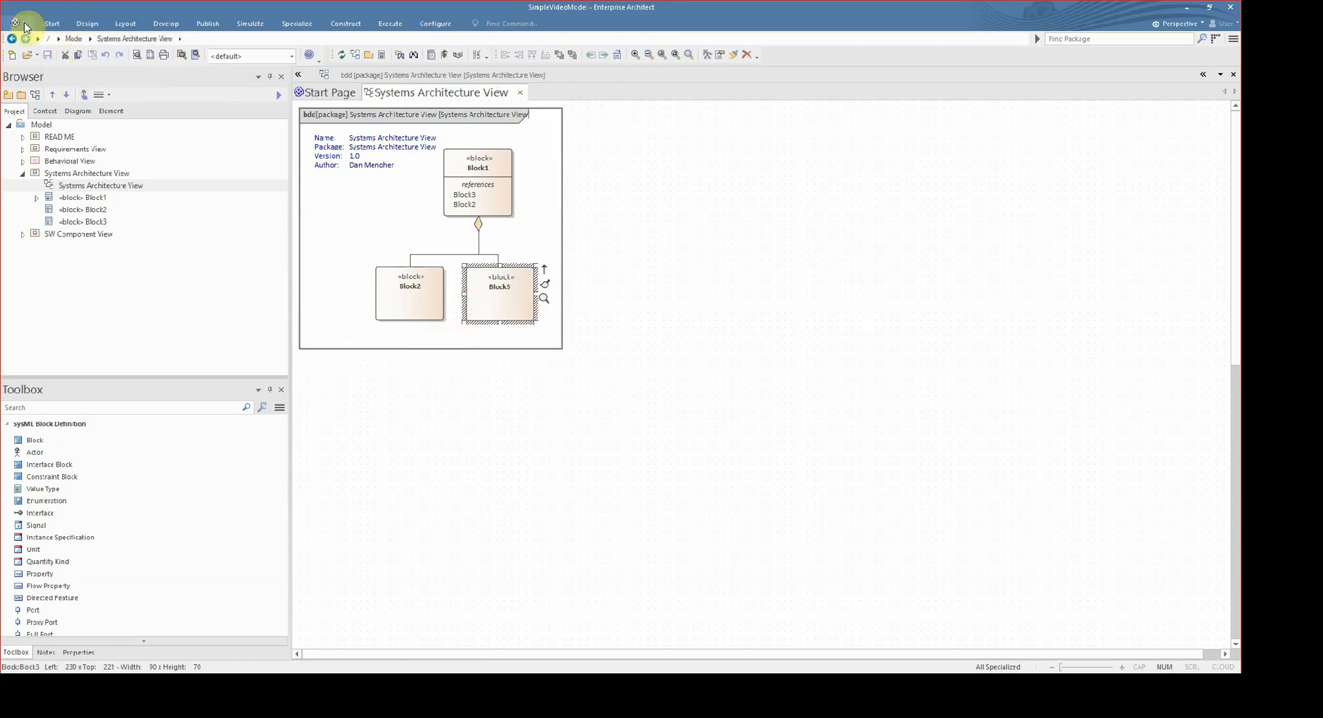
Show the Publish toolbar and dock it in the toolbar row after the Diagram toolbar
left_click(54, 24)
left_click(42, 63)
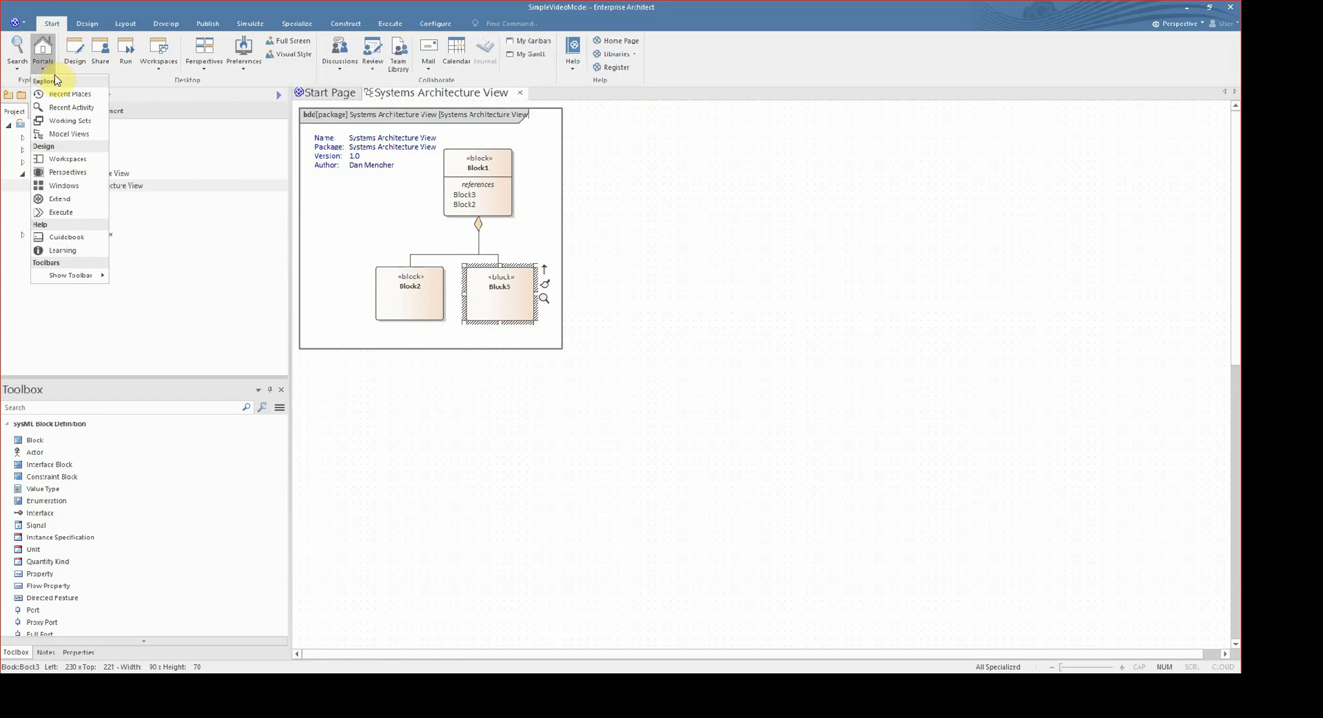
mouse_move(69, 279)
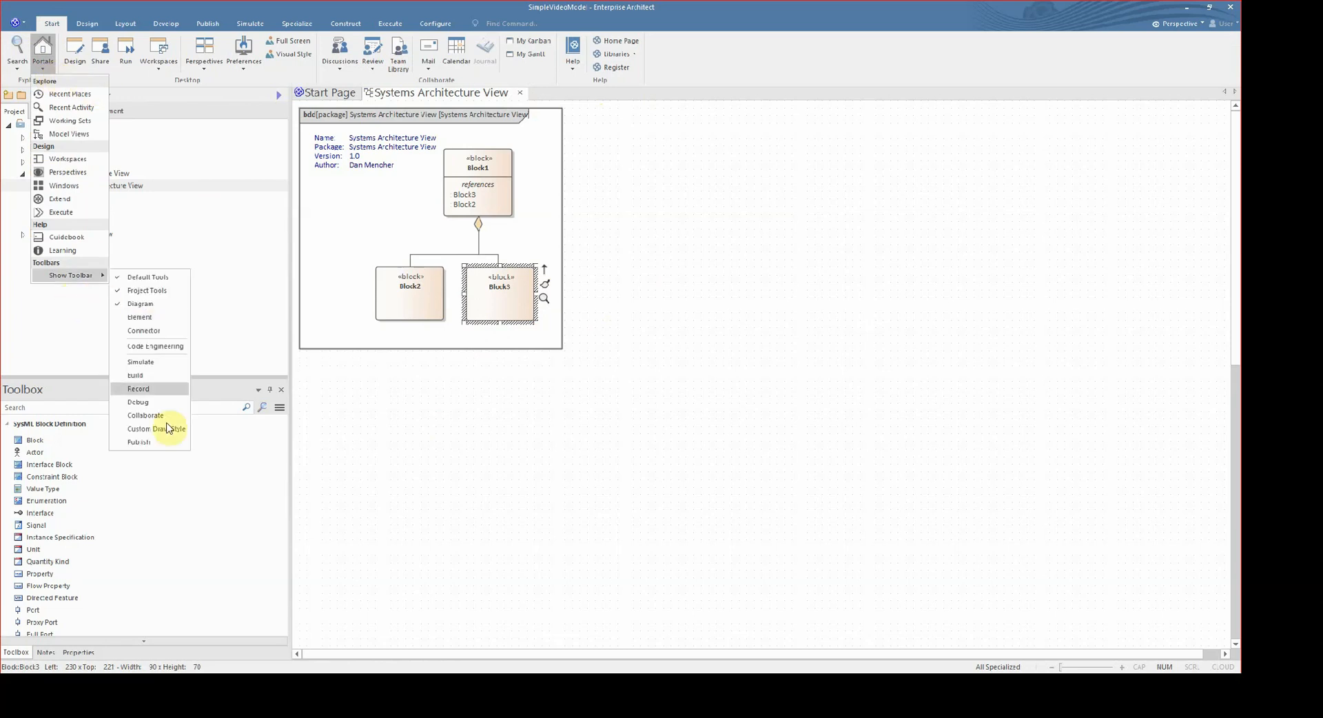
left_click(164, 445)
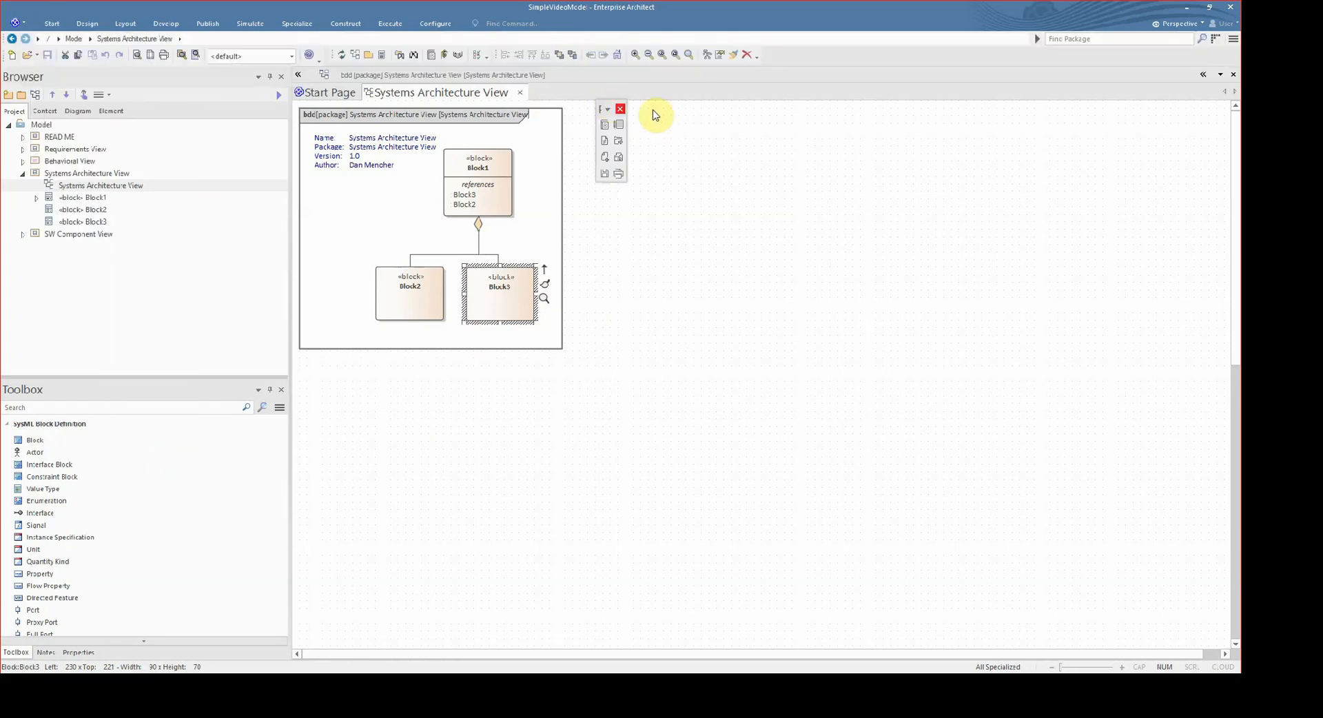
left_click_drag(655, 115, 825, 53)
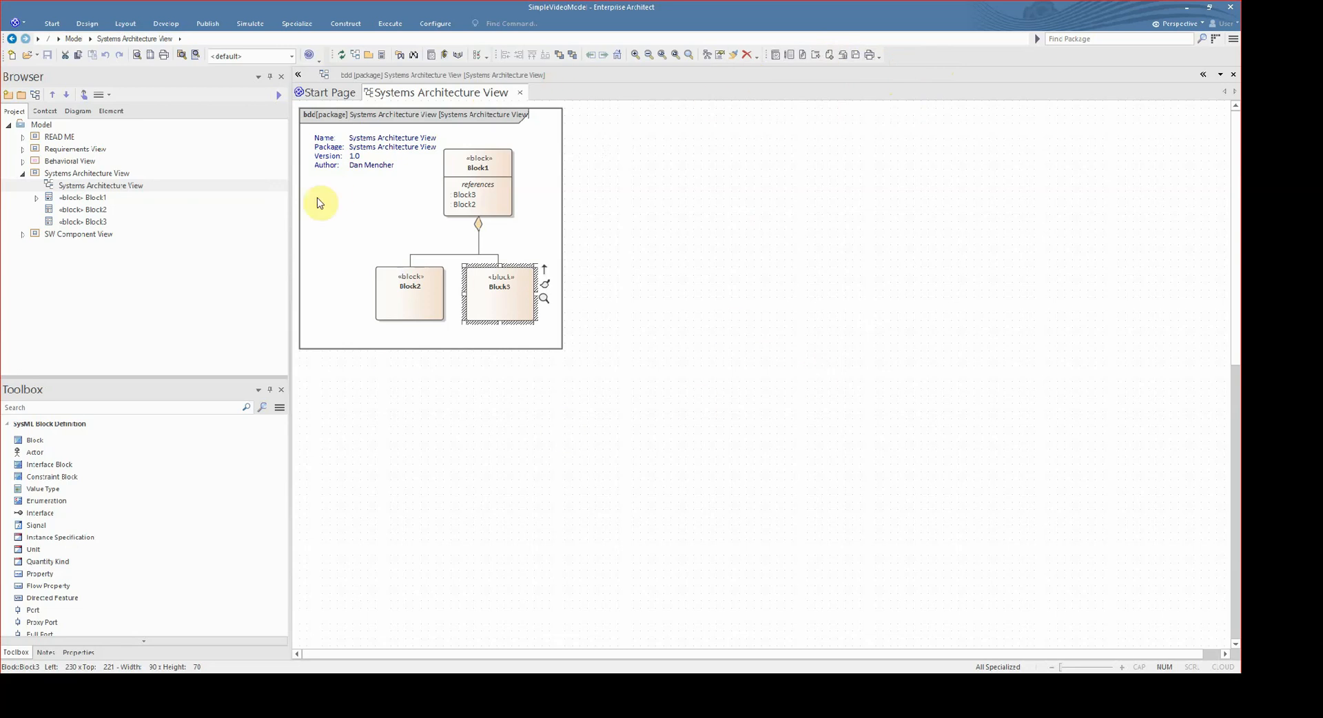
Open the Resources window from the model's reference data configuration
left_click(463, 27)
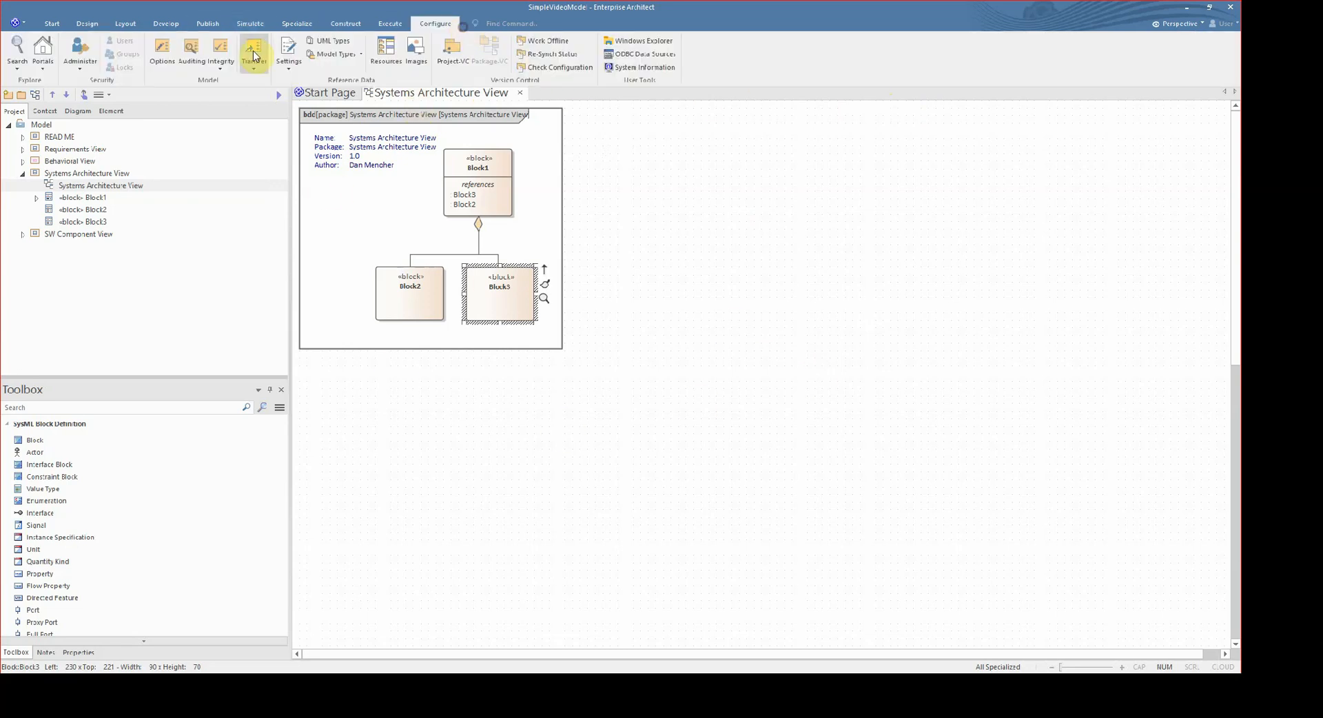
left_click(410, 62)
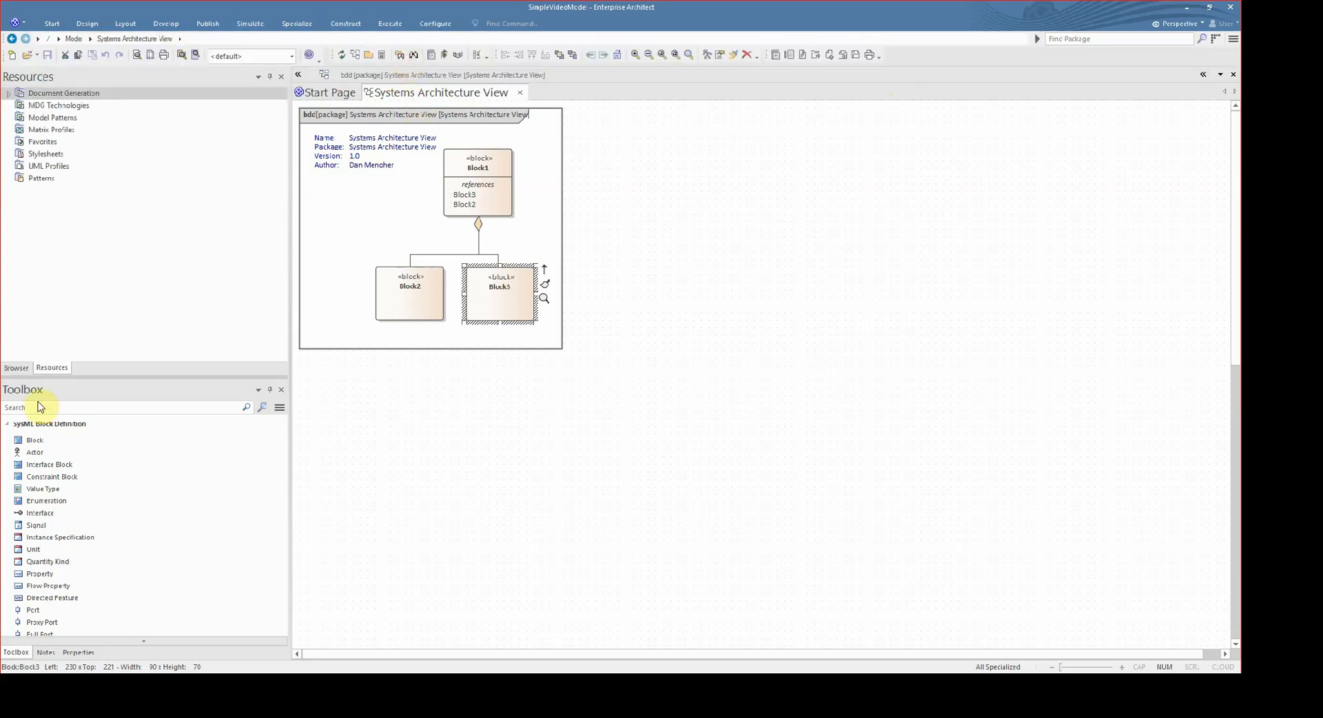
left_click(449, 25)
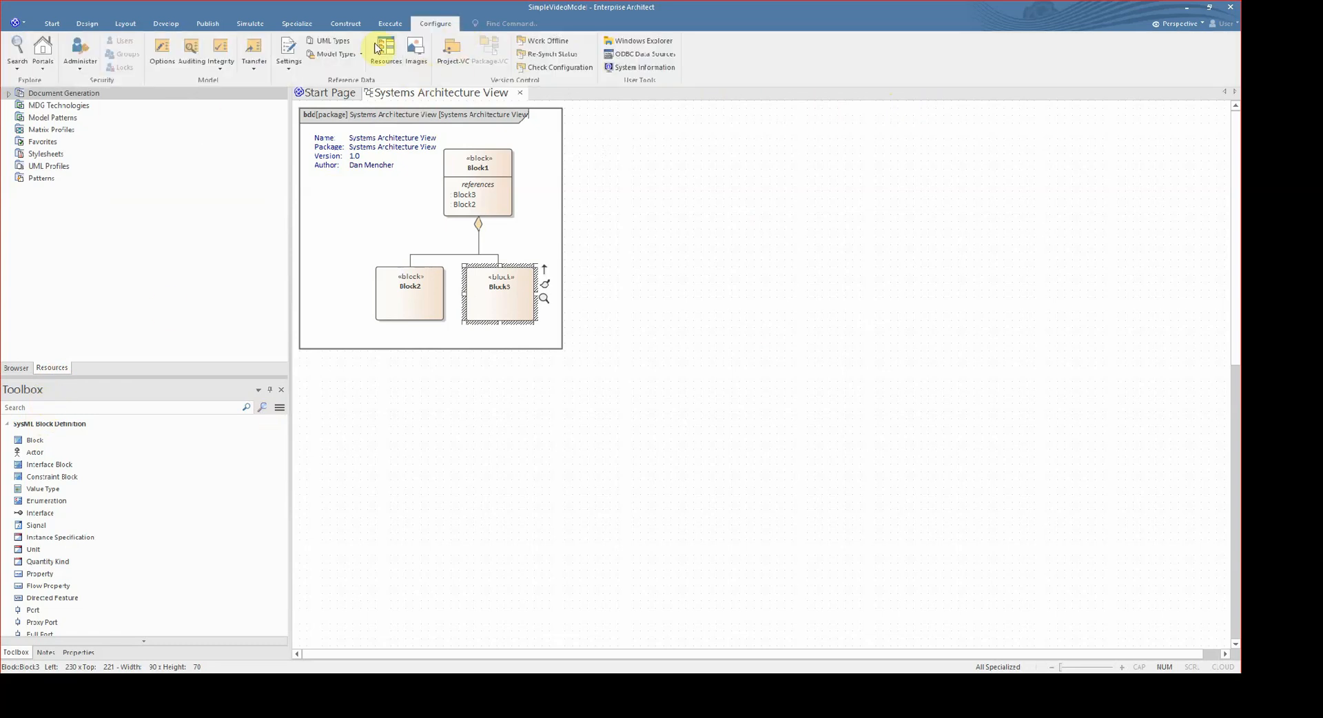
Open the user document template Specification Manager List-DSM-2020-12-07-DSM from the Document Generation resources
left_click(7, 98)
left_click(8, 93)
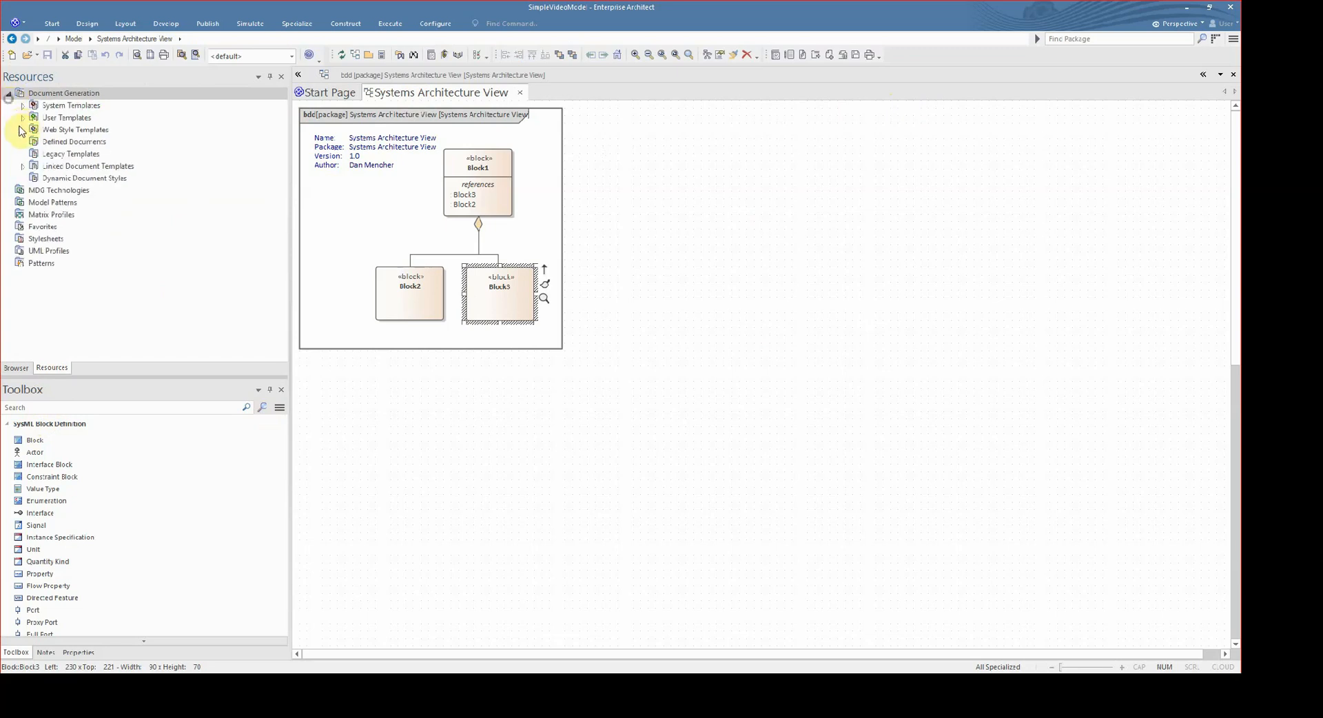
left_click(23, 118)
left_click(37, 130)
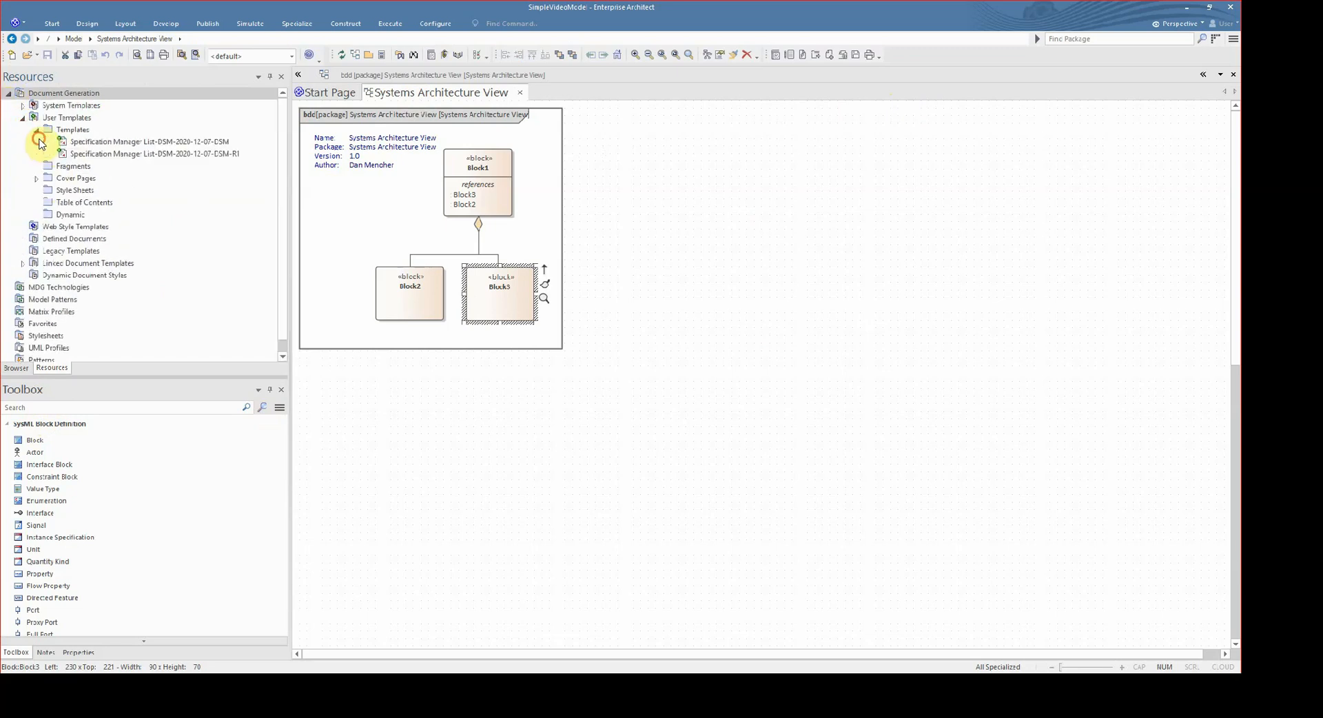
double_click(106, 146)
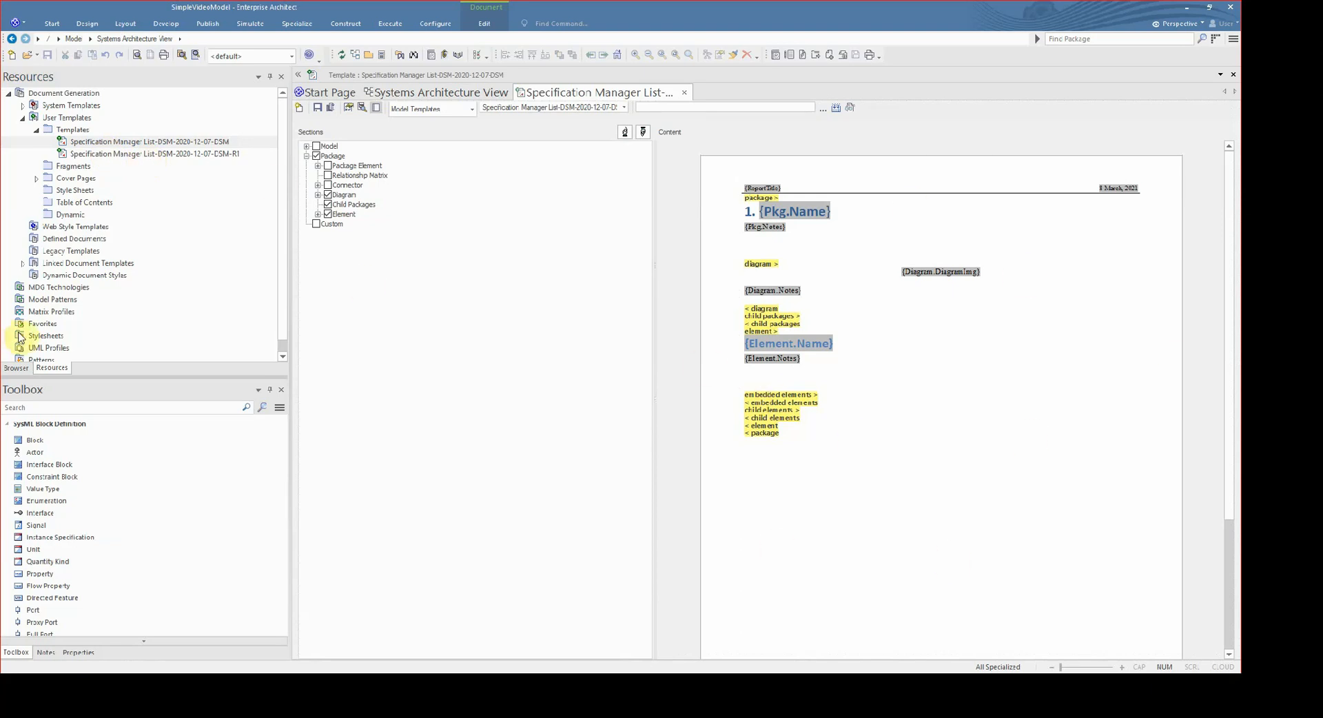
Switch back and forth between the Browser and Resources windows to compare them, ending on Resources
left_click(16, 368)
left_click(52, 368)
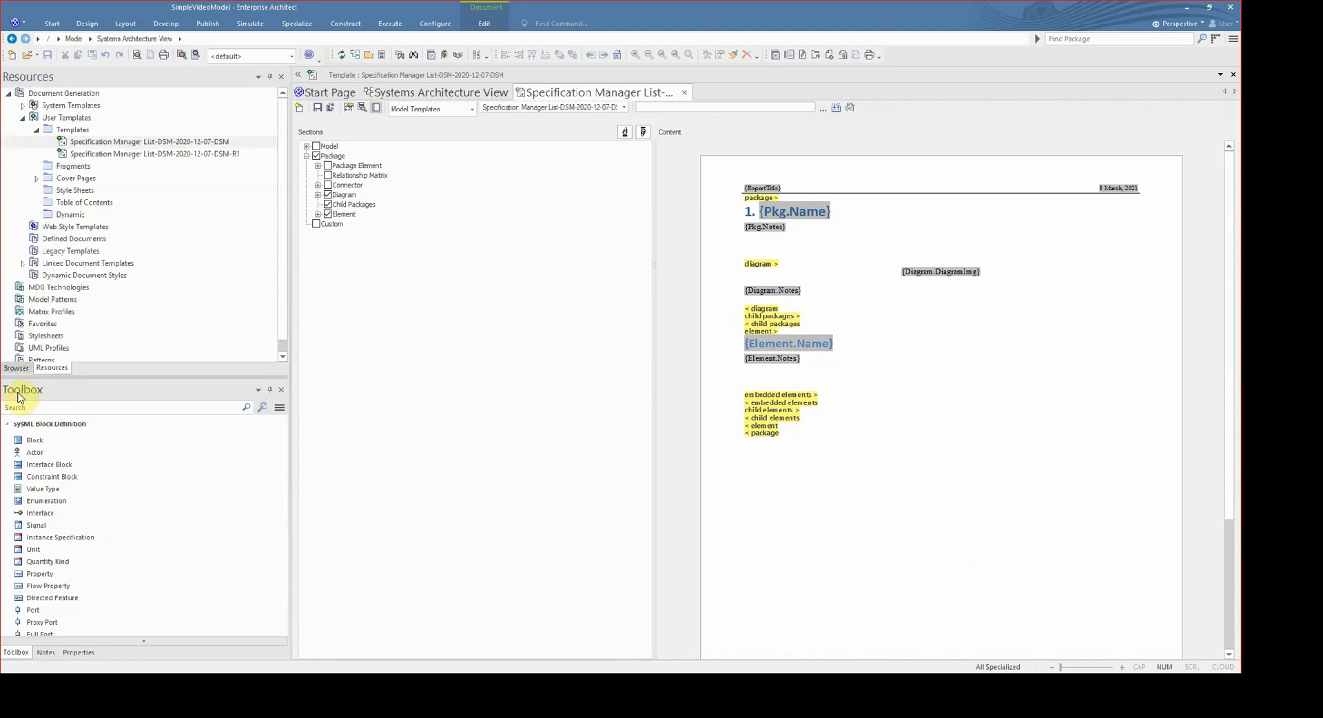
left_click(17, 369)
left_click(52, 368)
left_click(16, 368)
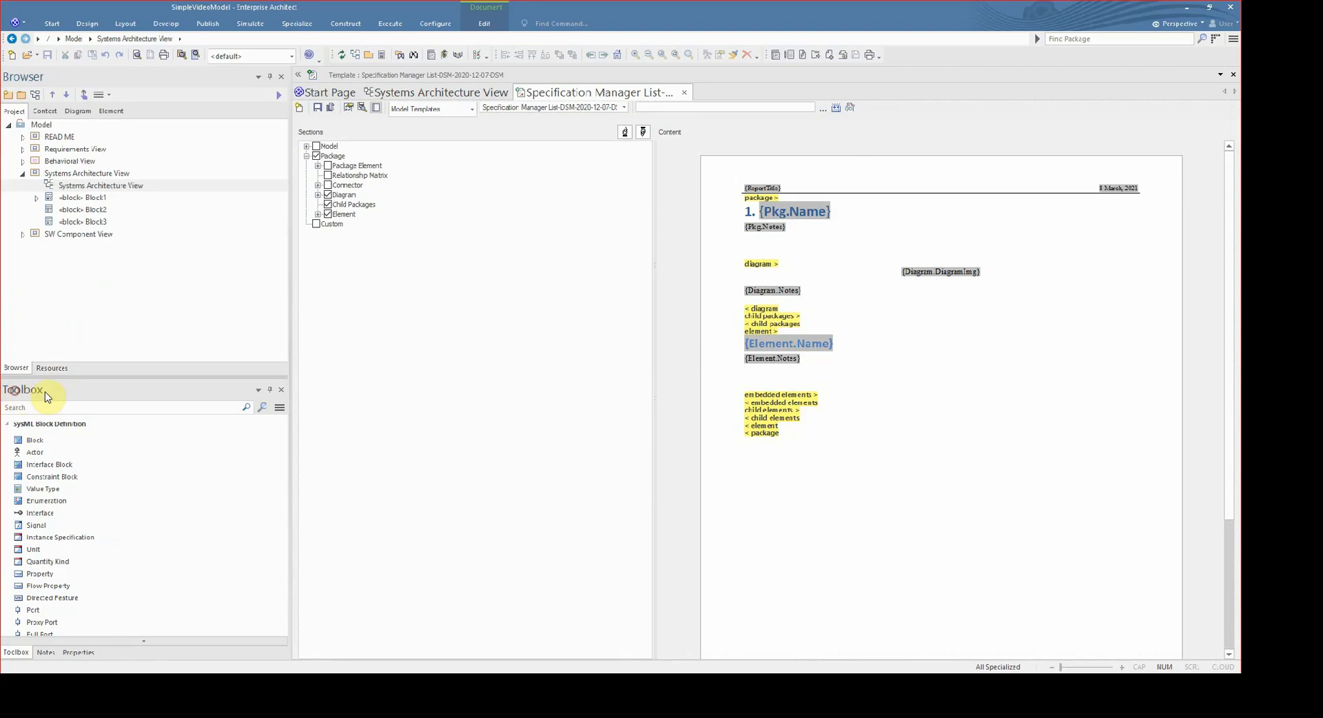
left_click(52, 368)
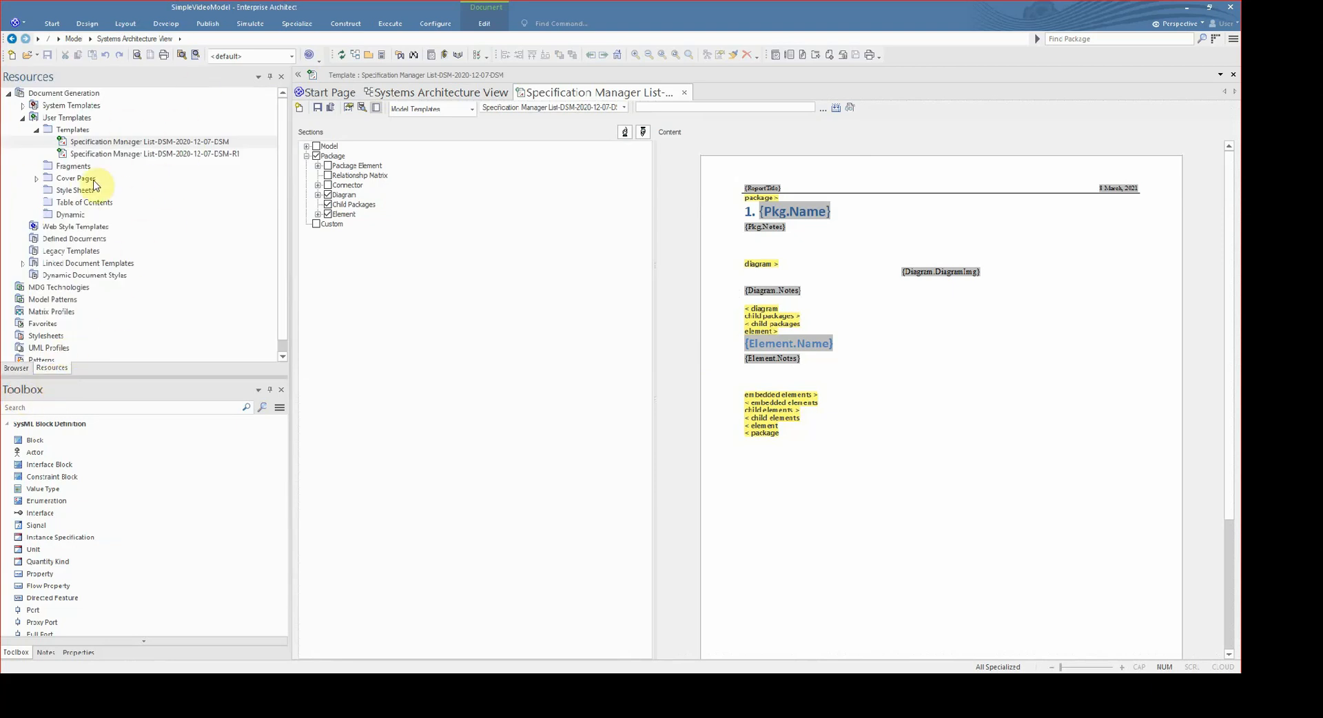
left_click(16, 368)
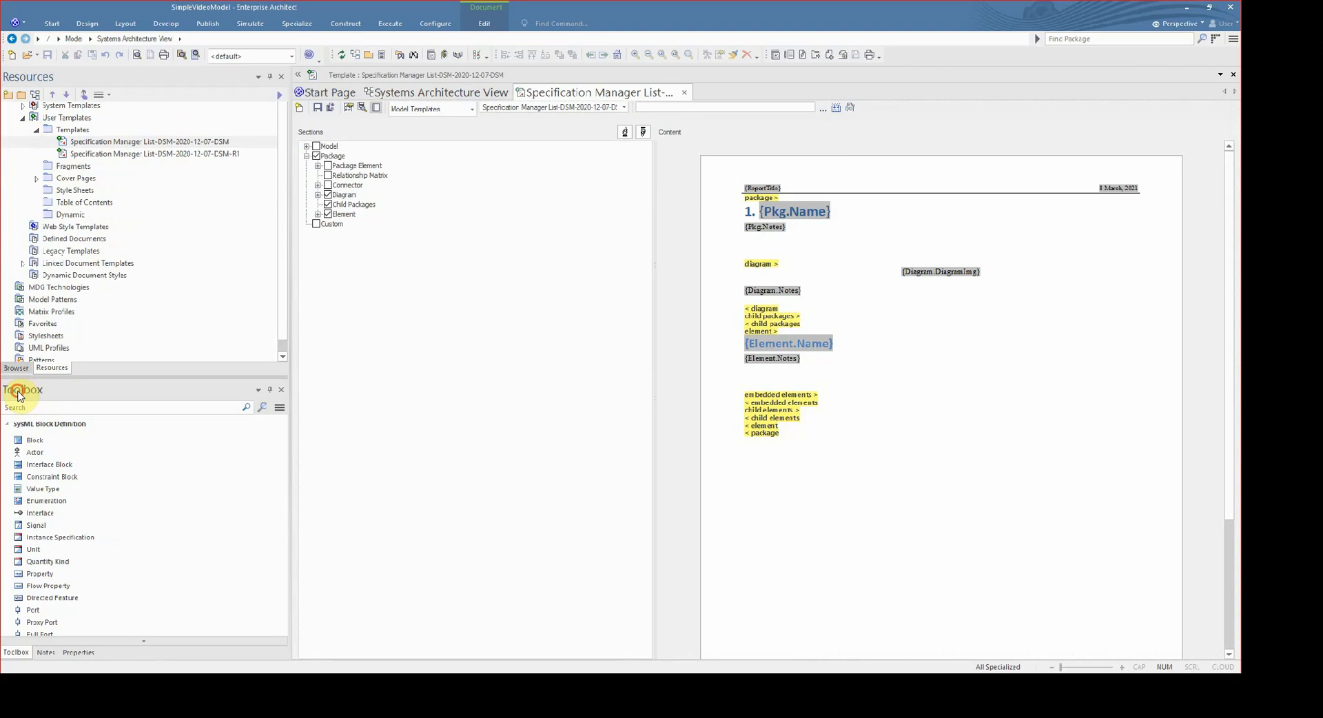
left_click(52, 368)
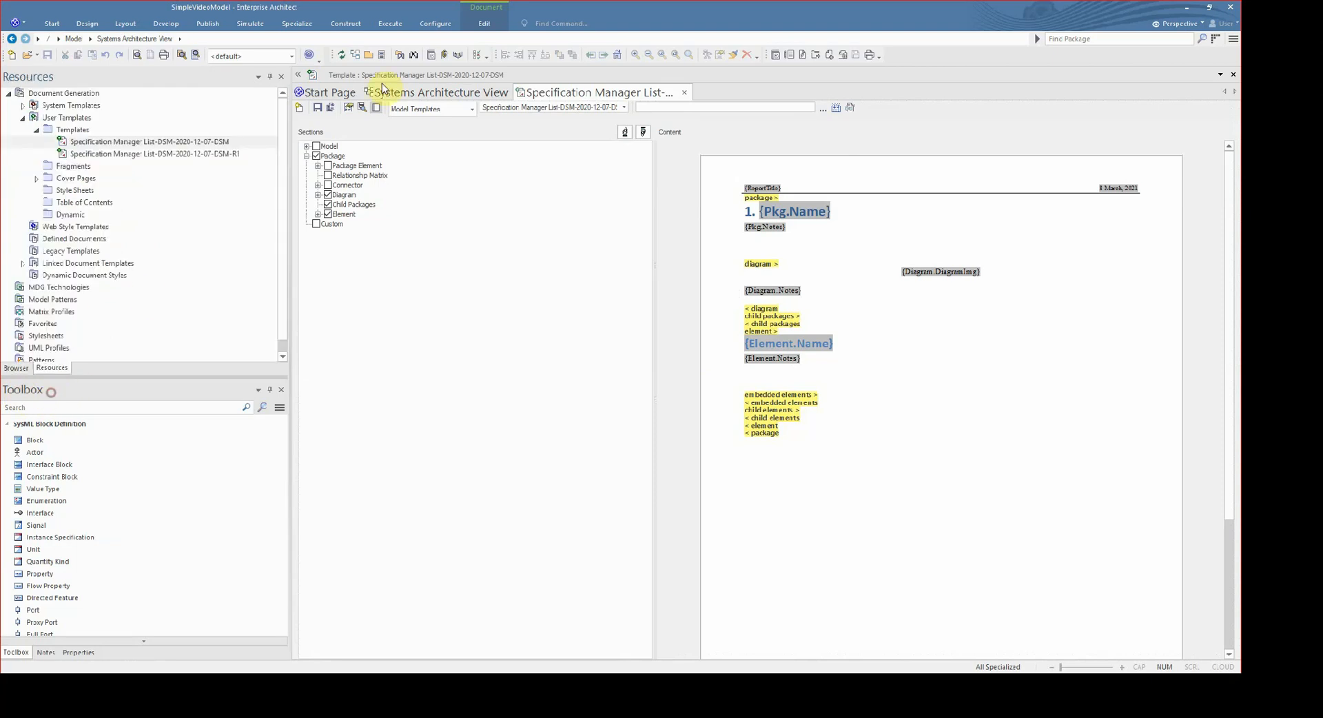
Close the document template and collapse the Document Generation resources
left_click(685, 92)
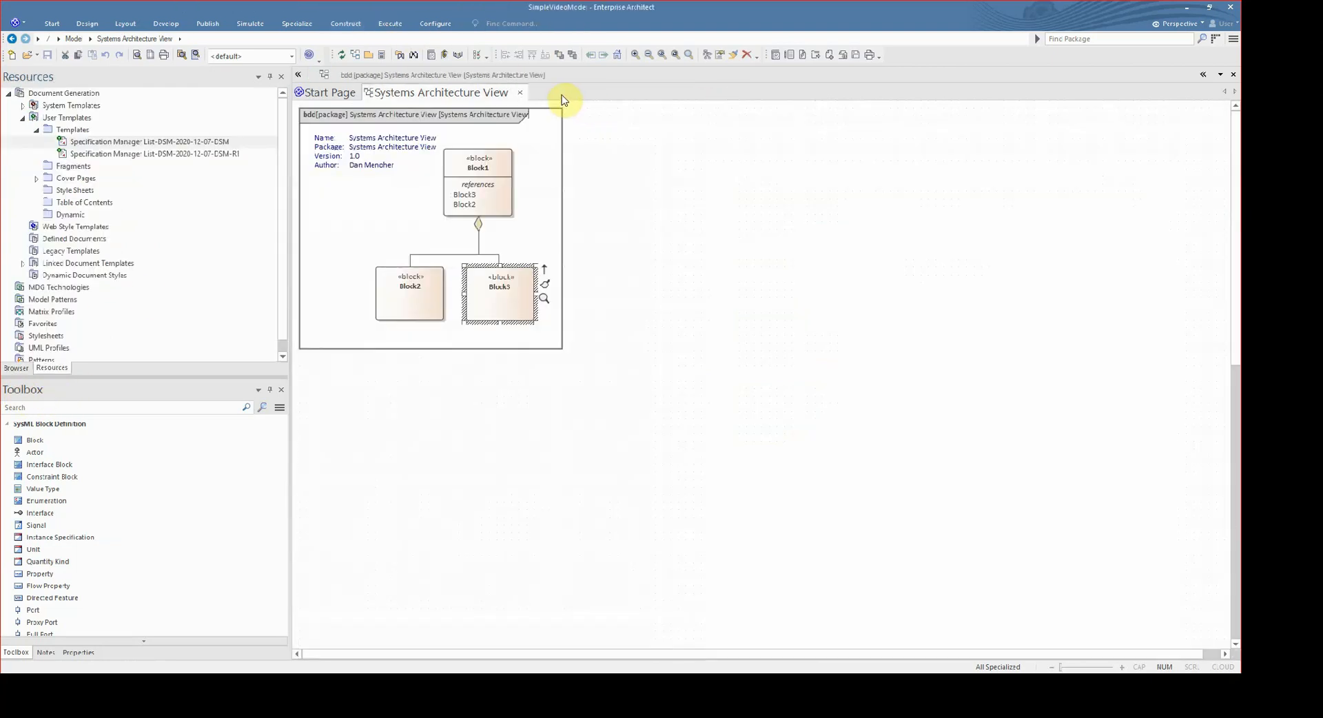
left_click(8, 93)
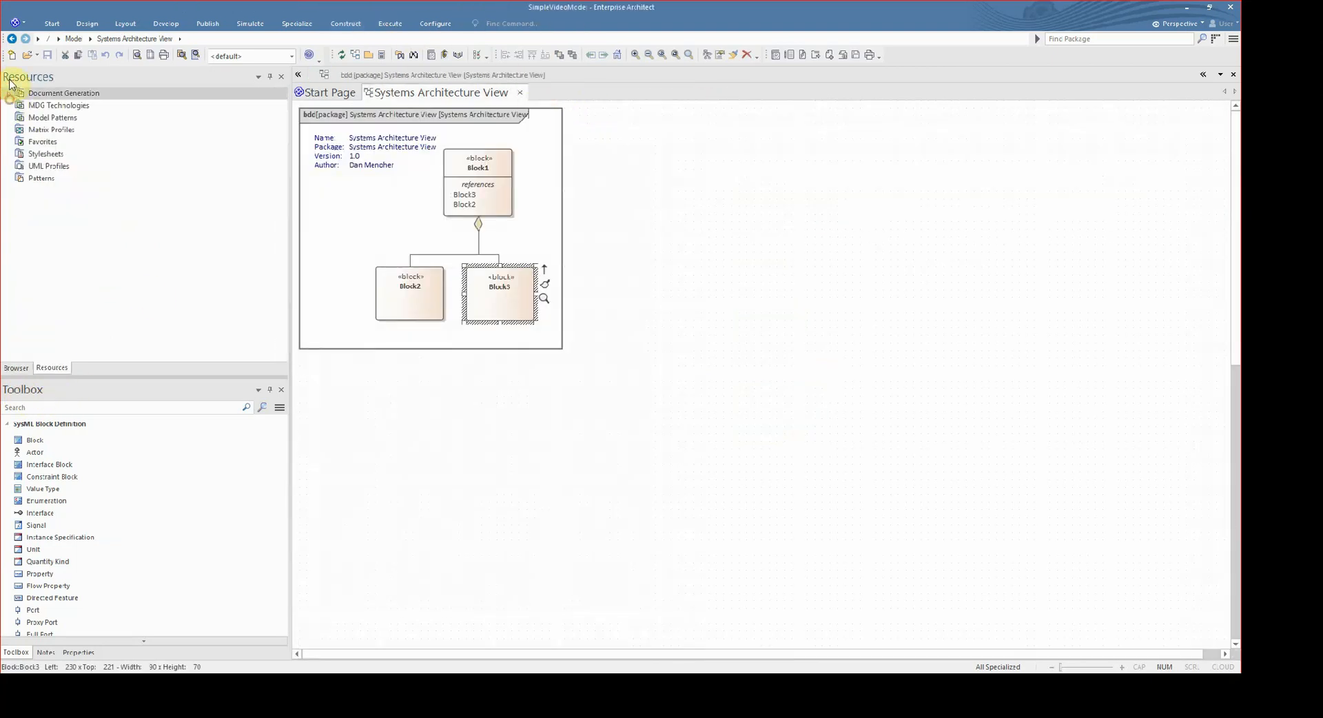
Disable Strict Connector Syntax in the Links preferences and move the dialog clear of the block diagram
left_click(54, 27)
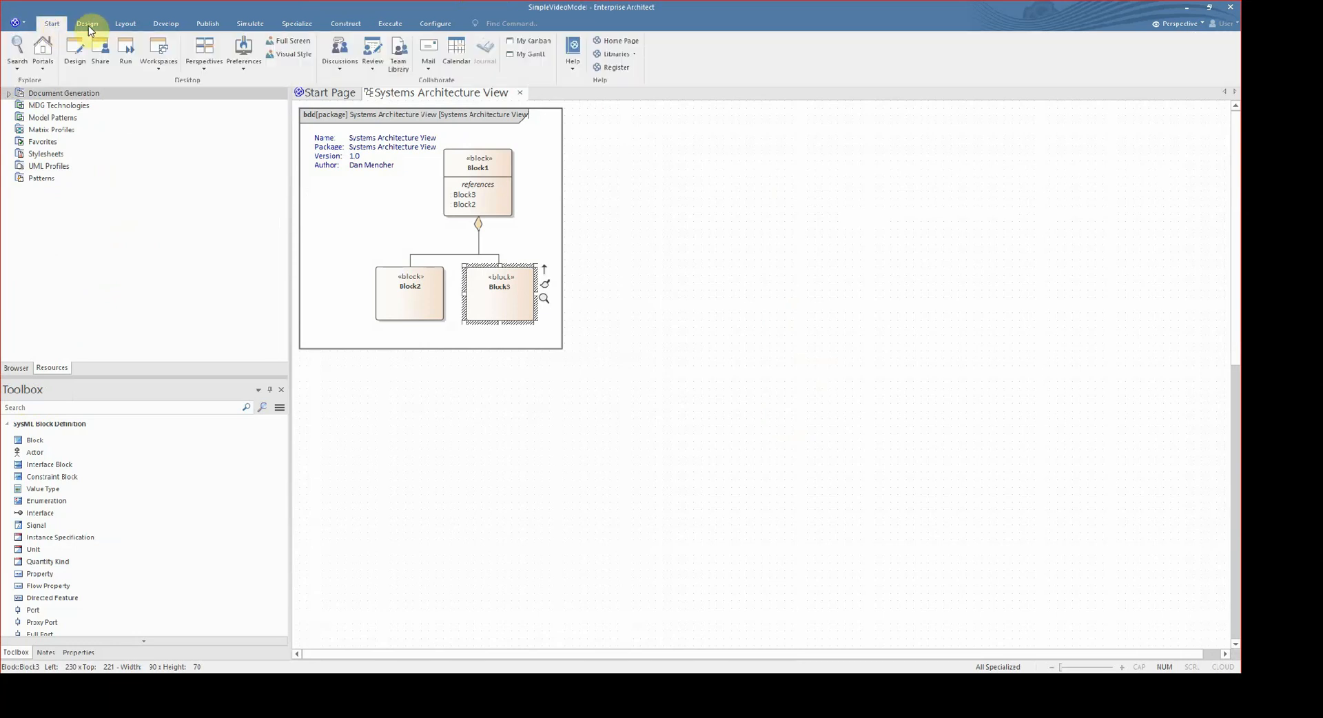
left_click(259, 68)
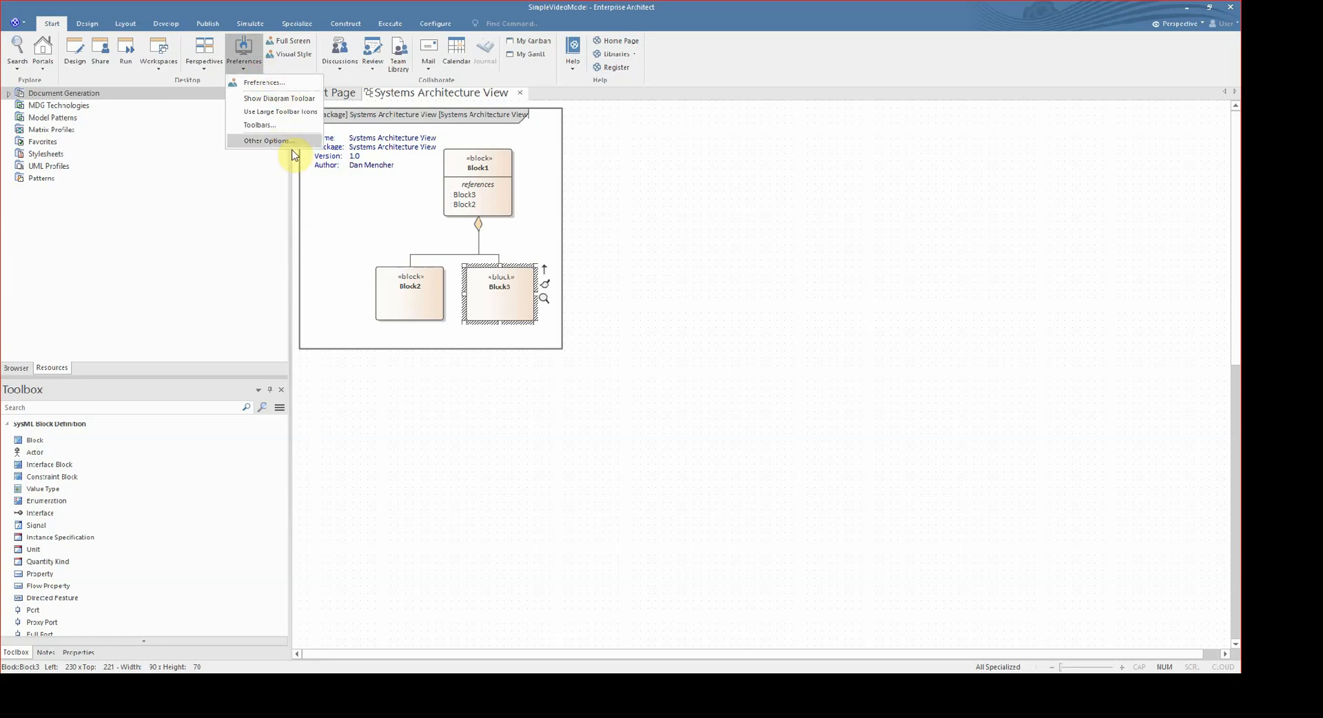
left_click(295, 99)
key("ctrl+F9")
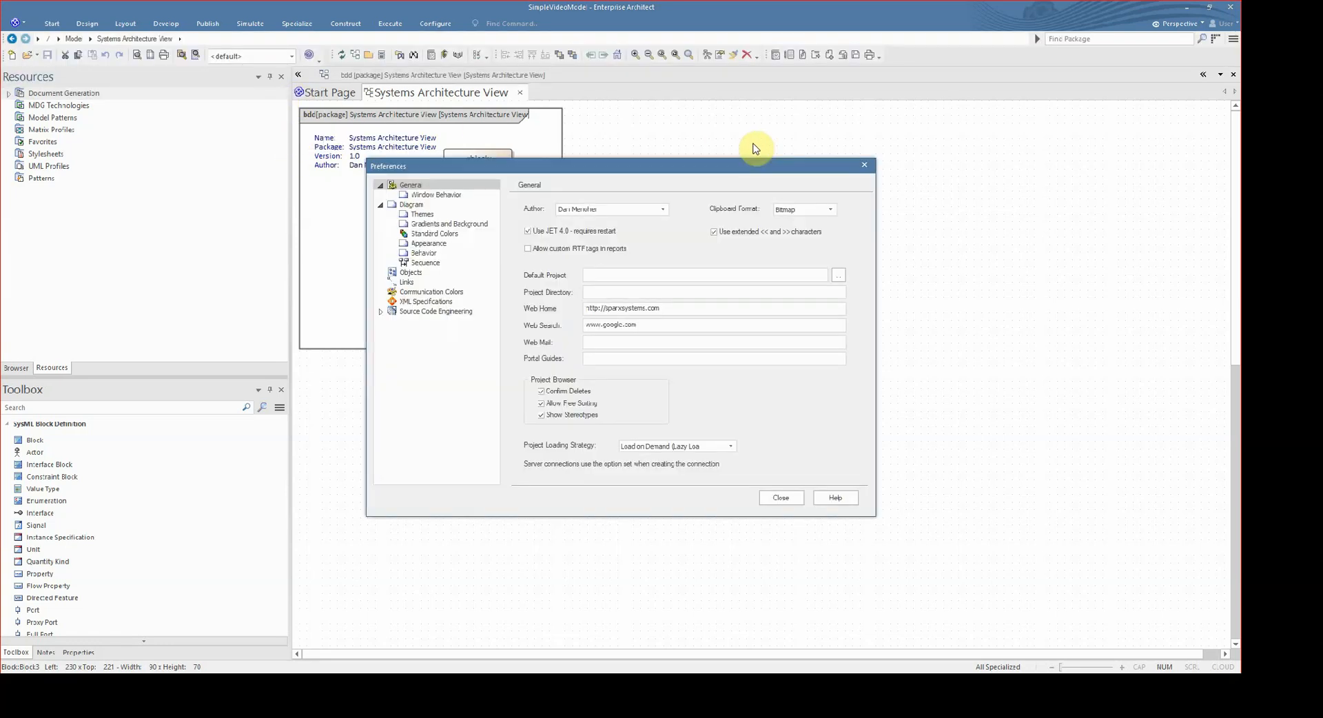
left_click(432, 284)
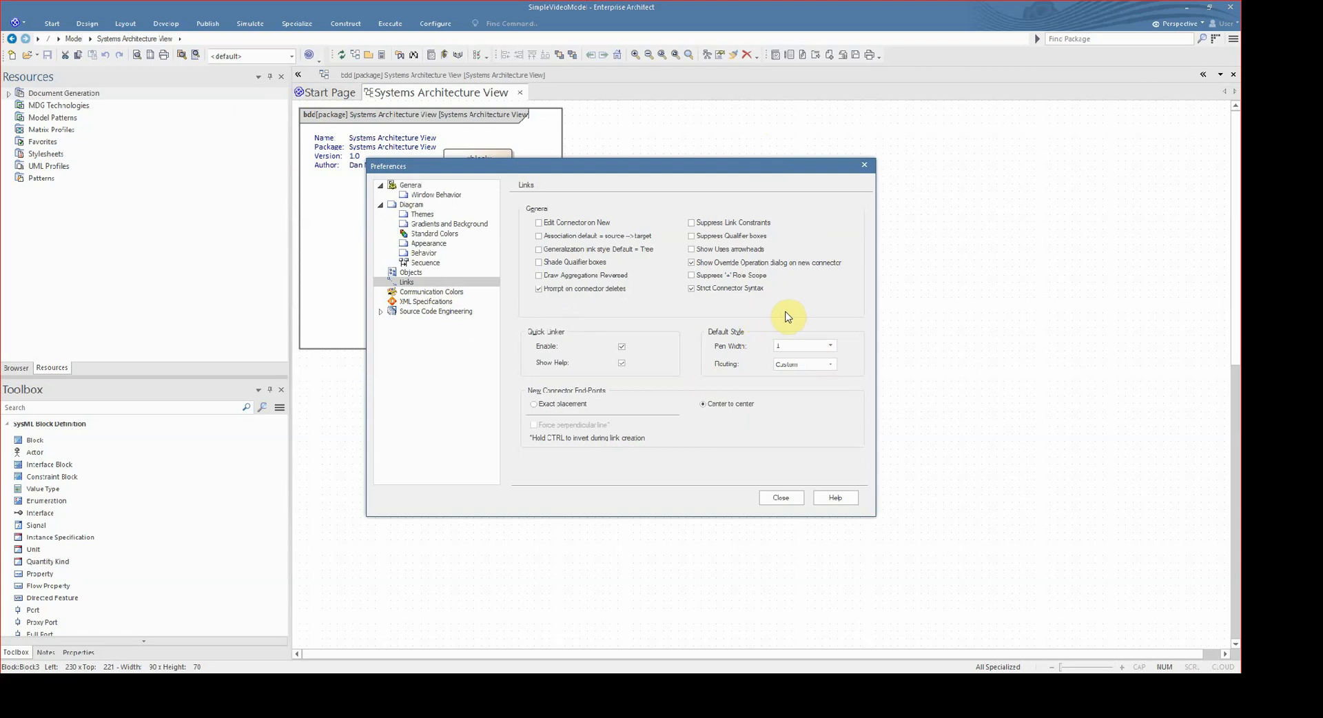
left_click(738, 308)
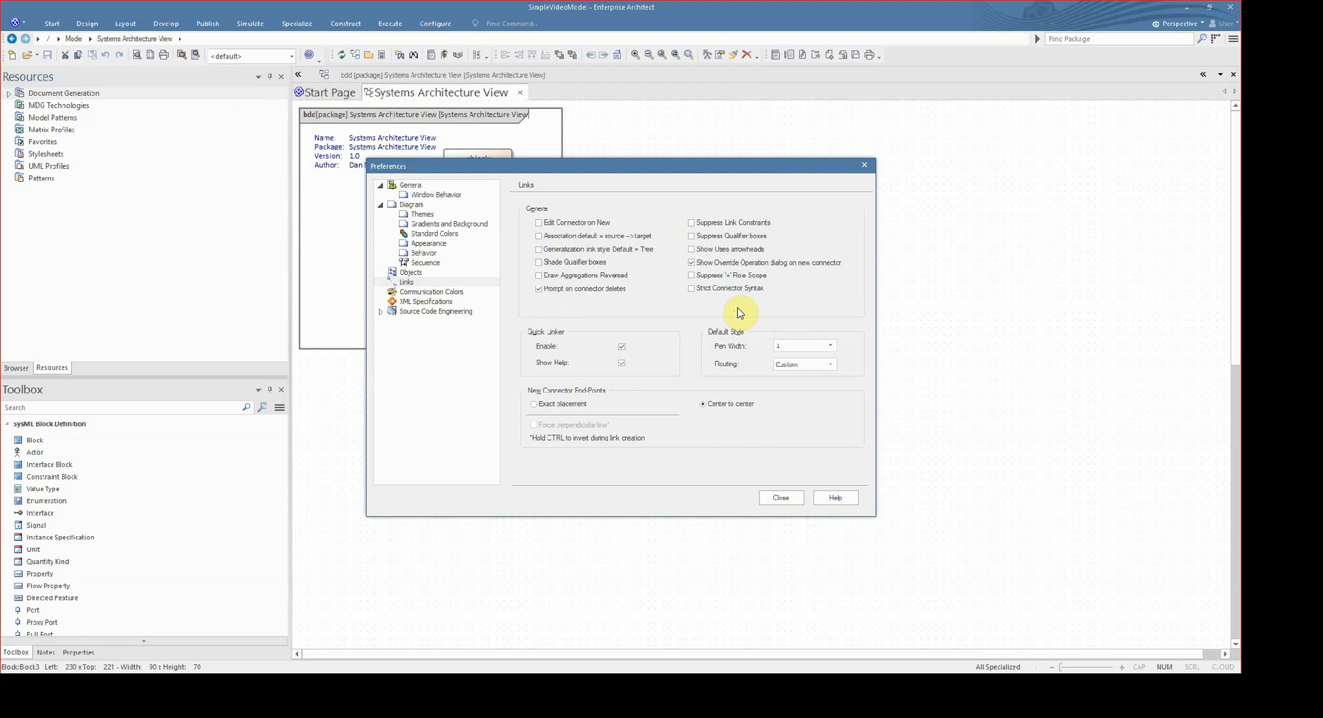
left_click_drag(631, 170, 888, 155)
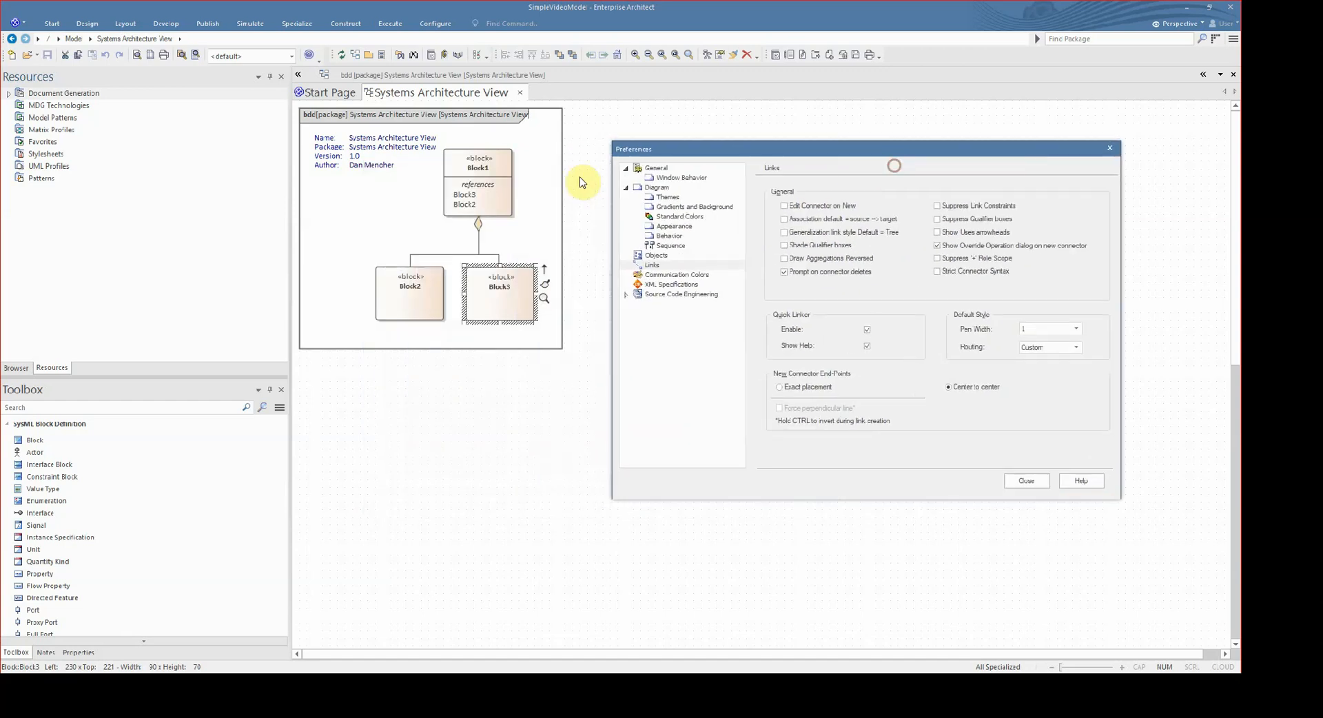